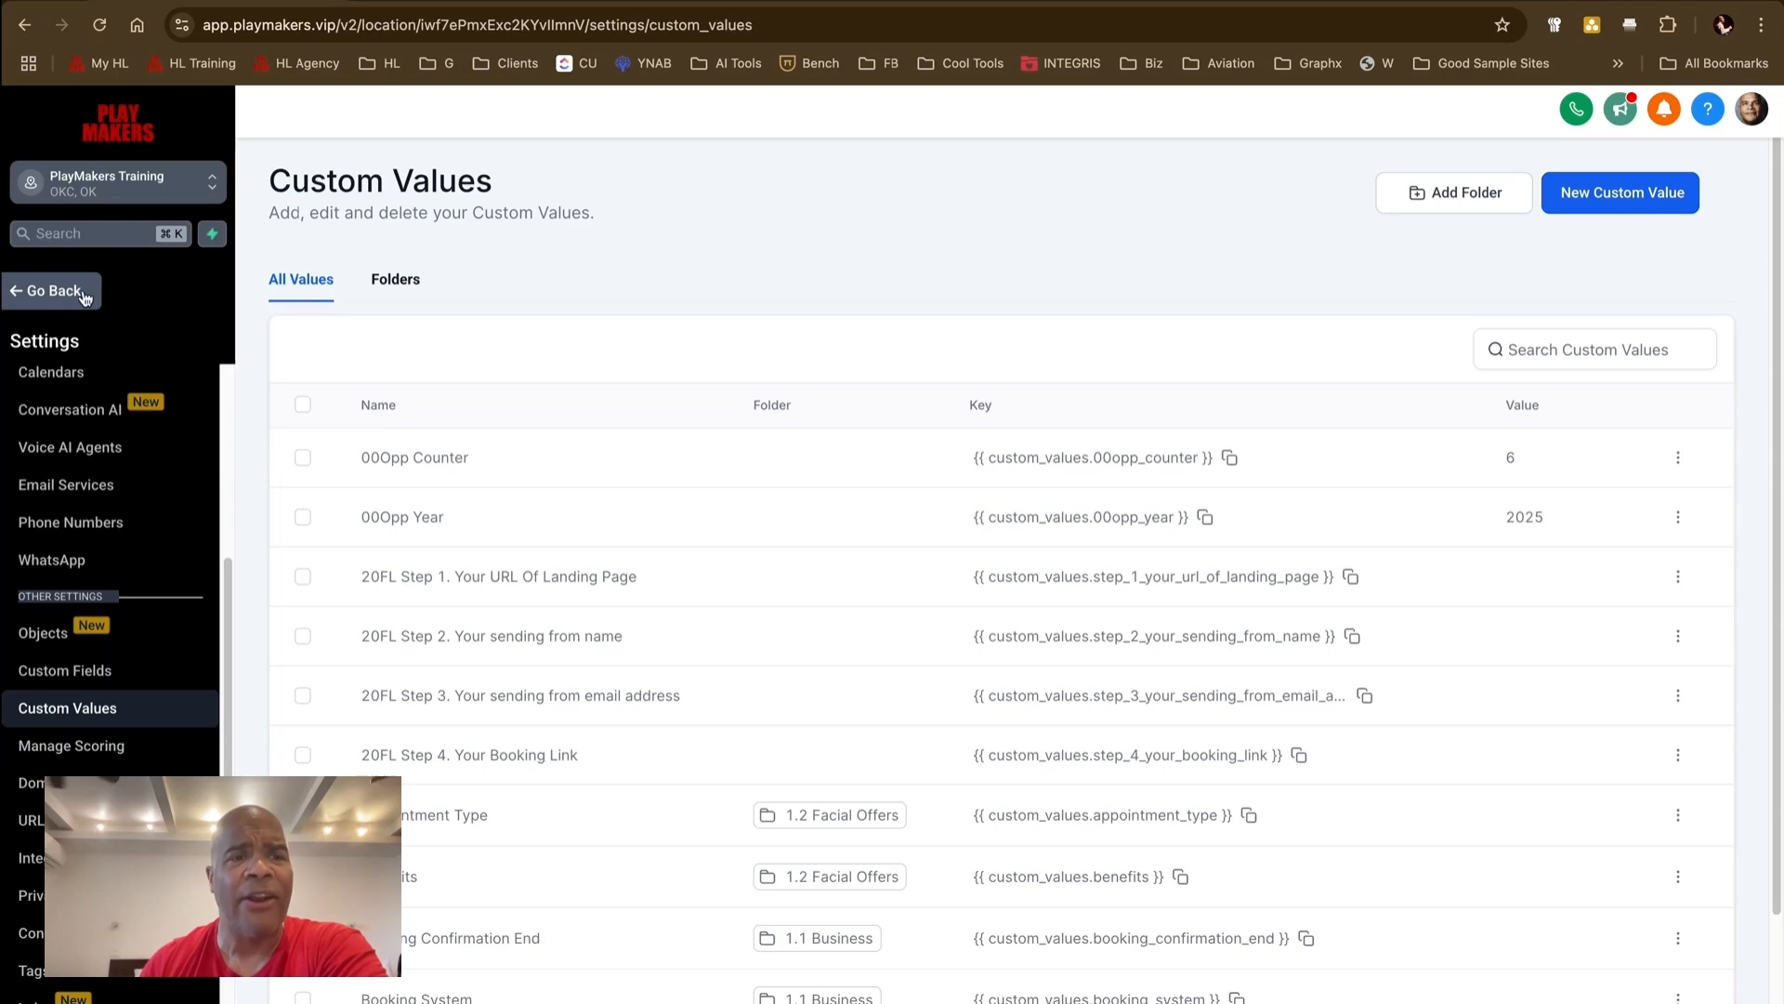
- Open the "au9000 update regular counter" workflow from the 4-1 Demo folder in Automation
left_click(113, 671)
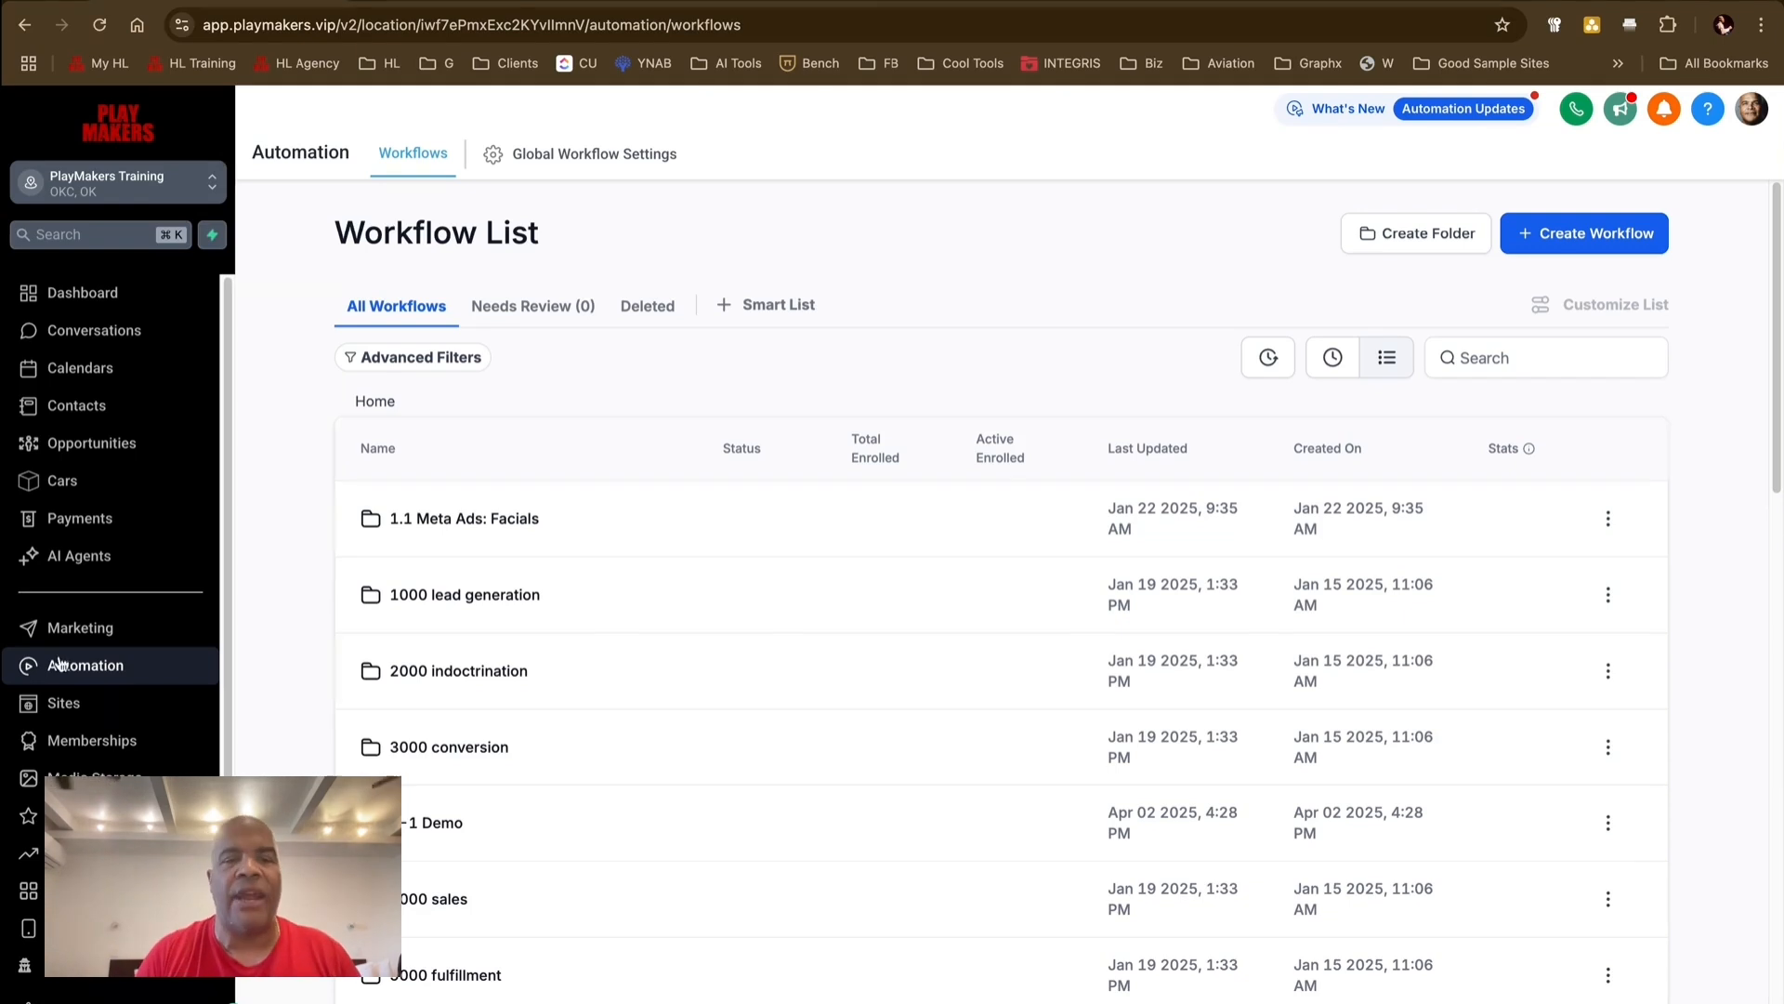
left_click(445, 833)
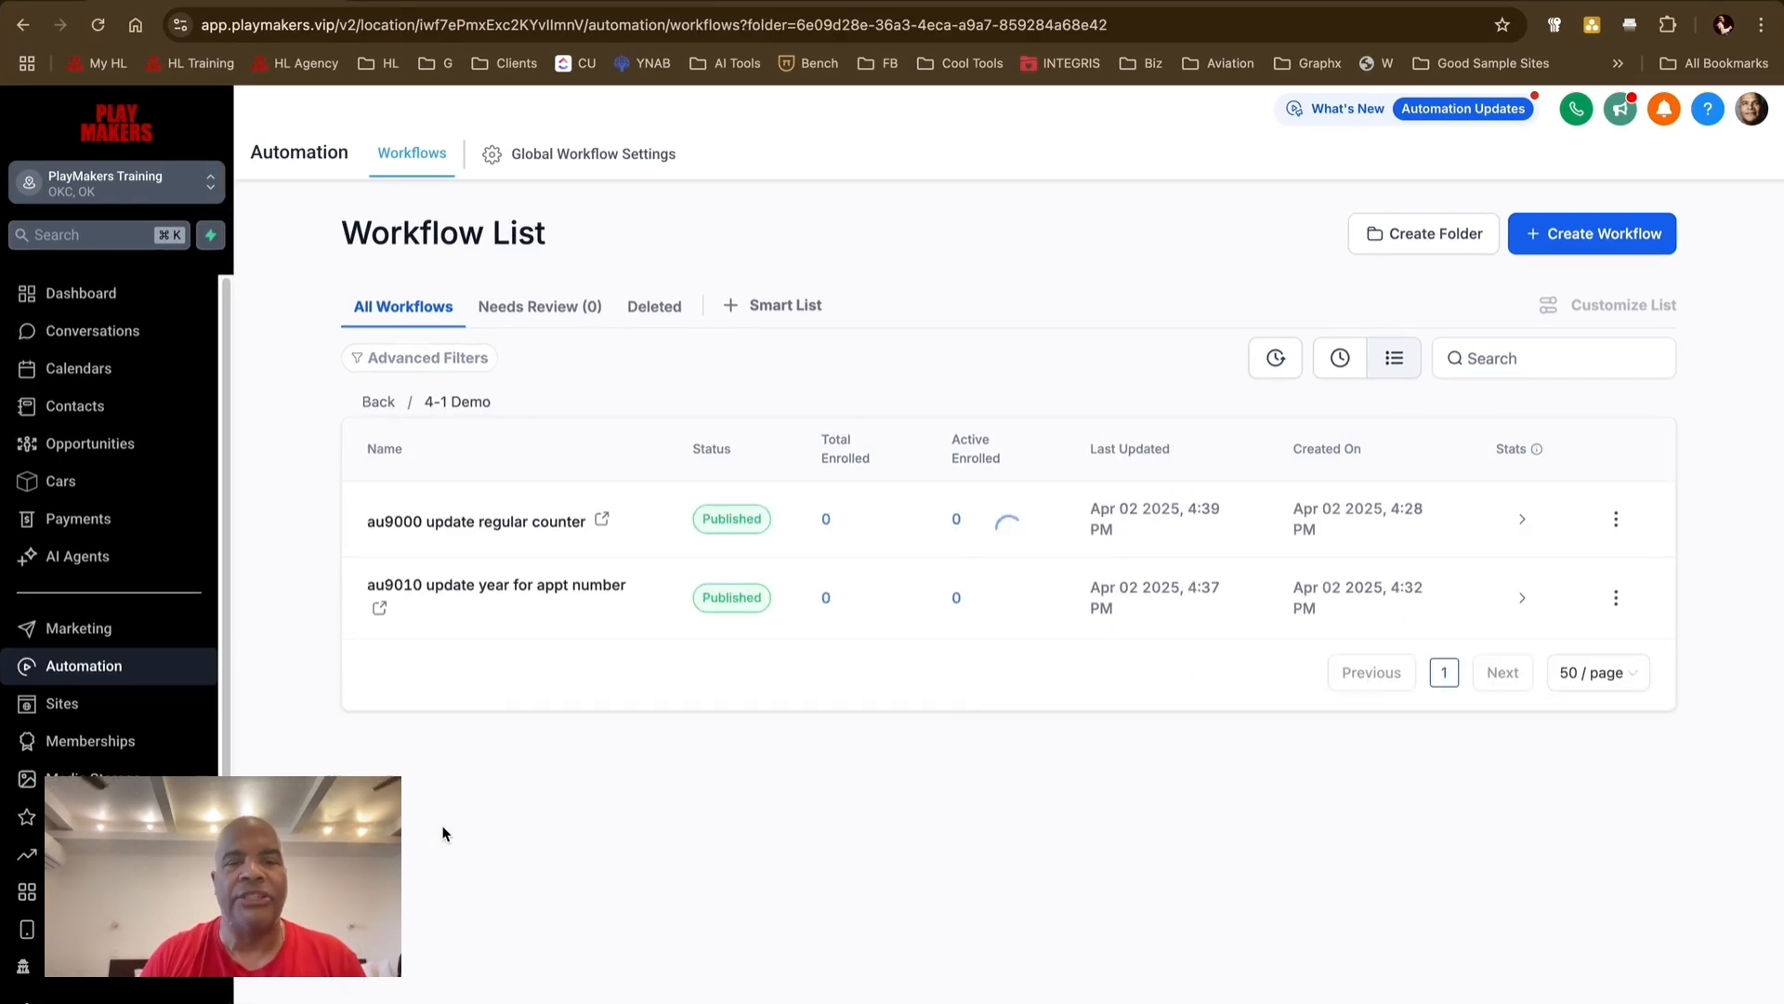
left_click(551, 526)
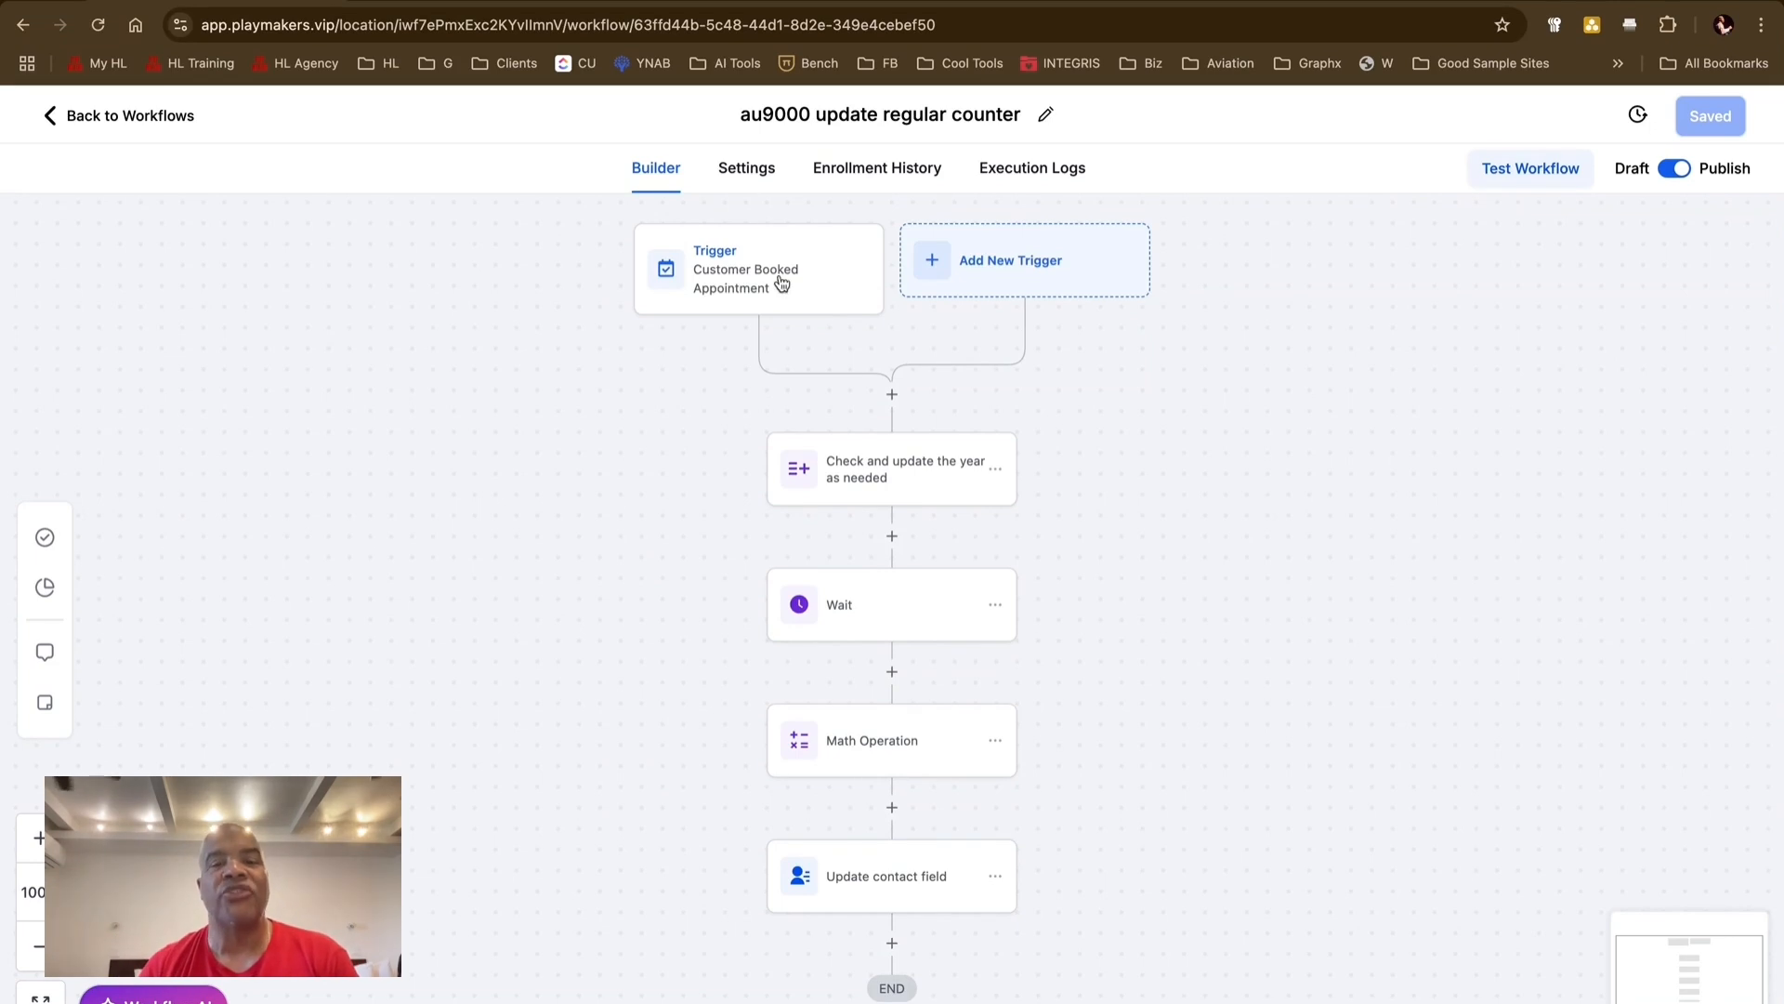
- Review the settings of the Math Operation and Update contact field actions in the regular counter workflow
scroll(1039, 445, "down", 1)
scroll(1040, 445, "down", 5)
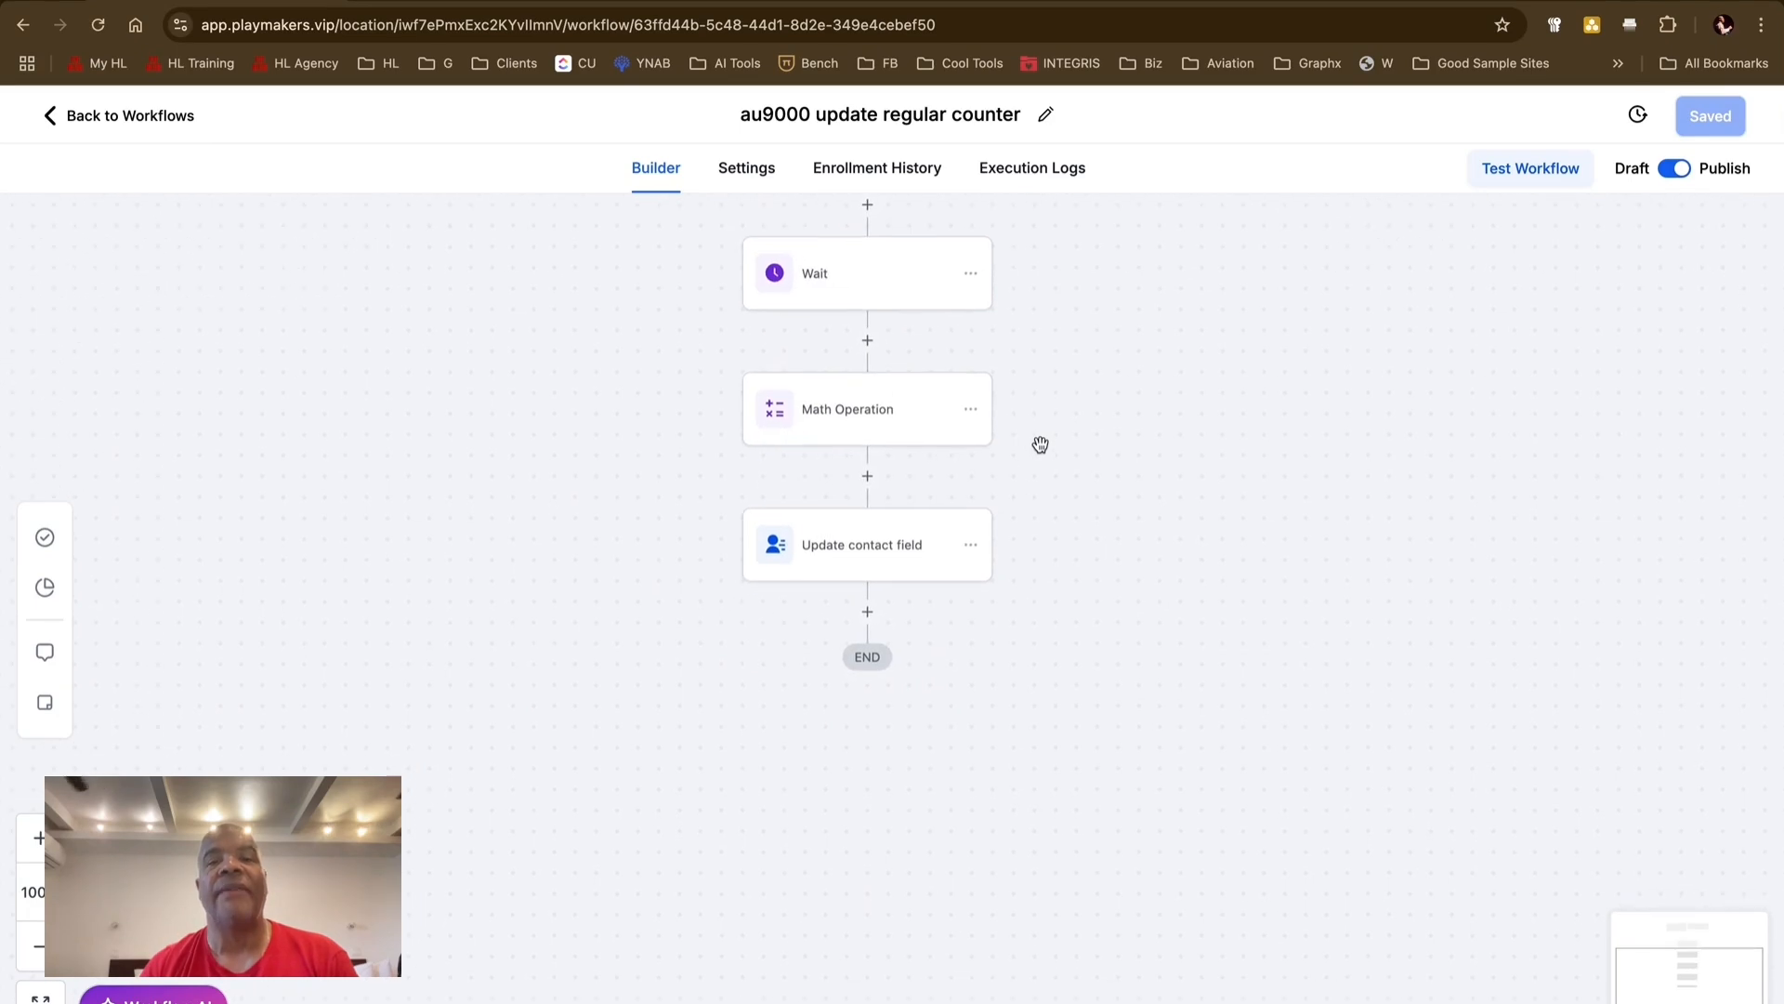
scroll(1040, 446, "down", 2)
left_click(845, 283)
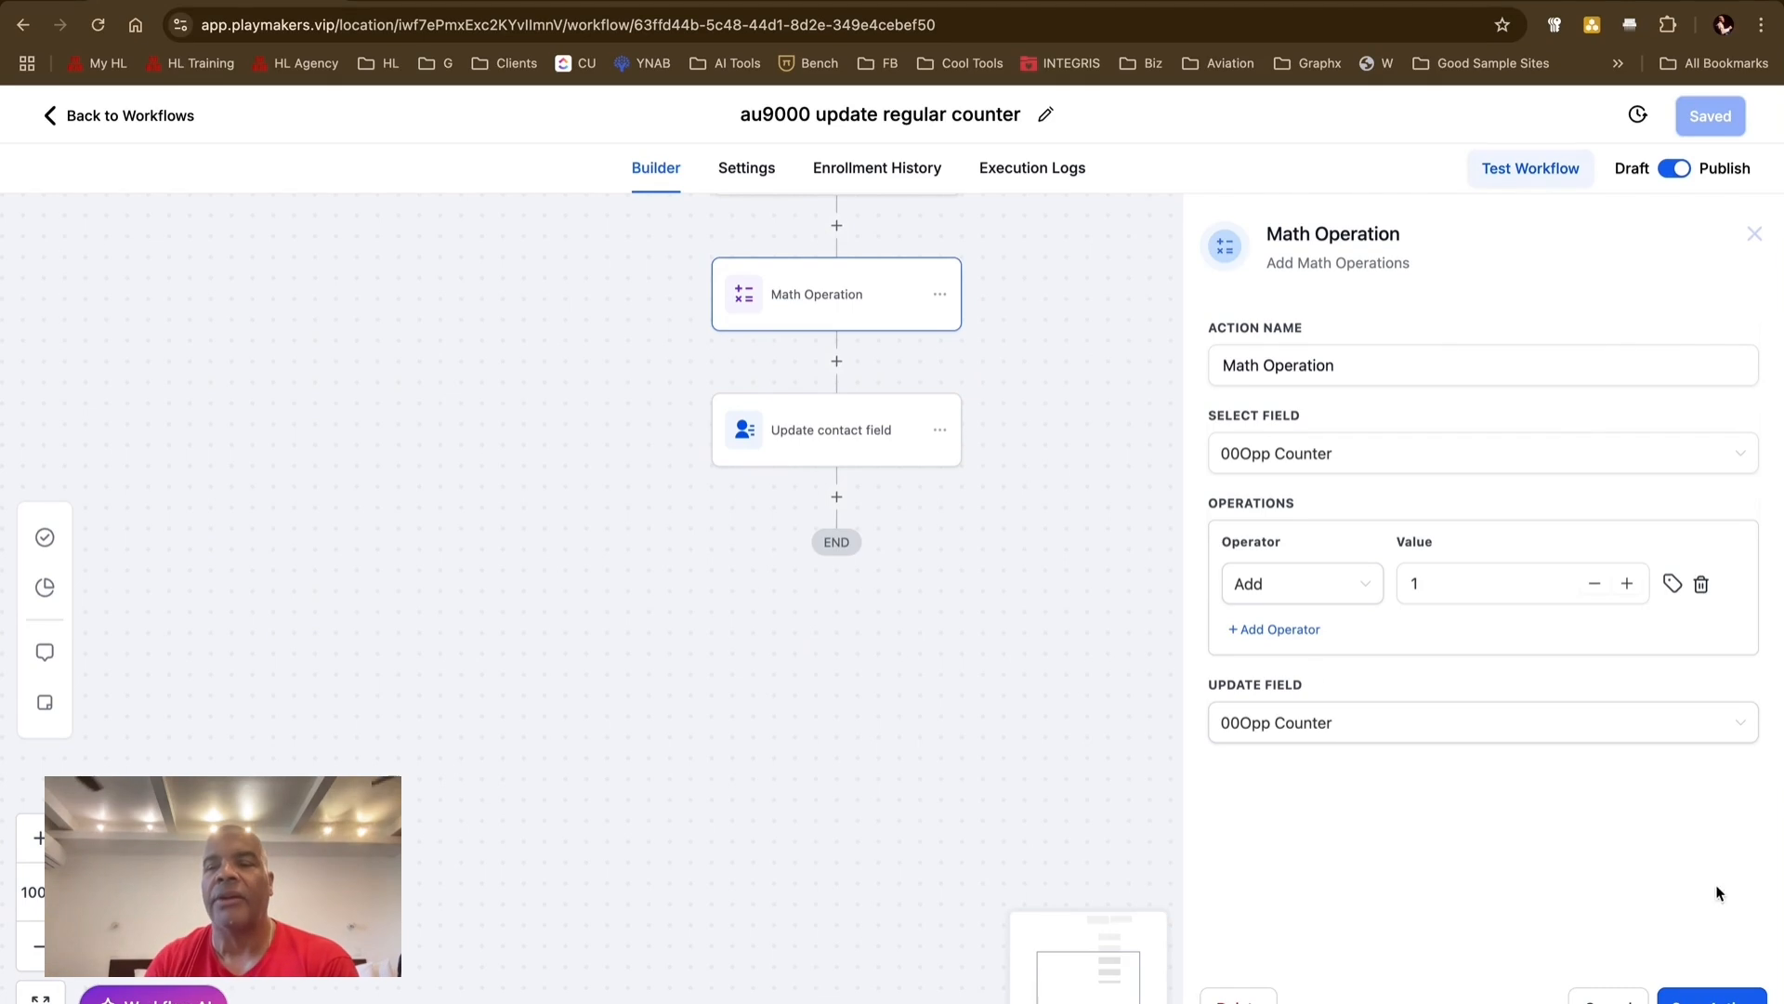
left_click(842, 444)
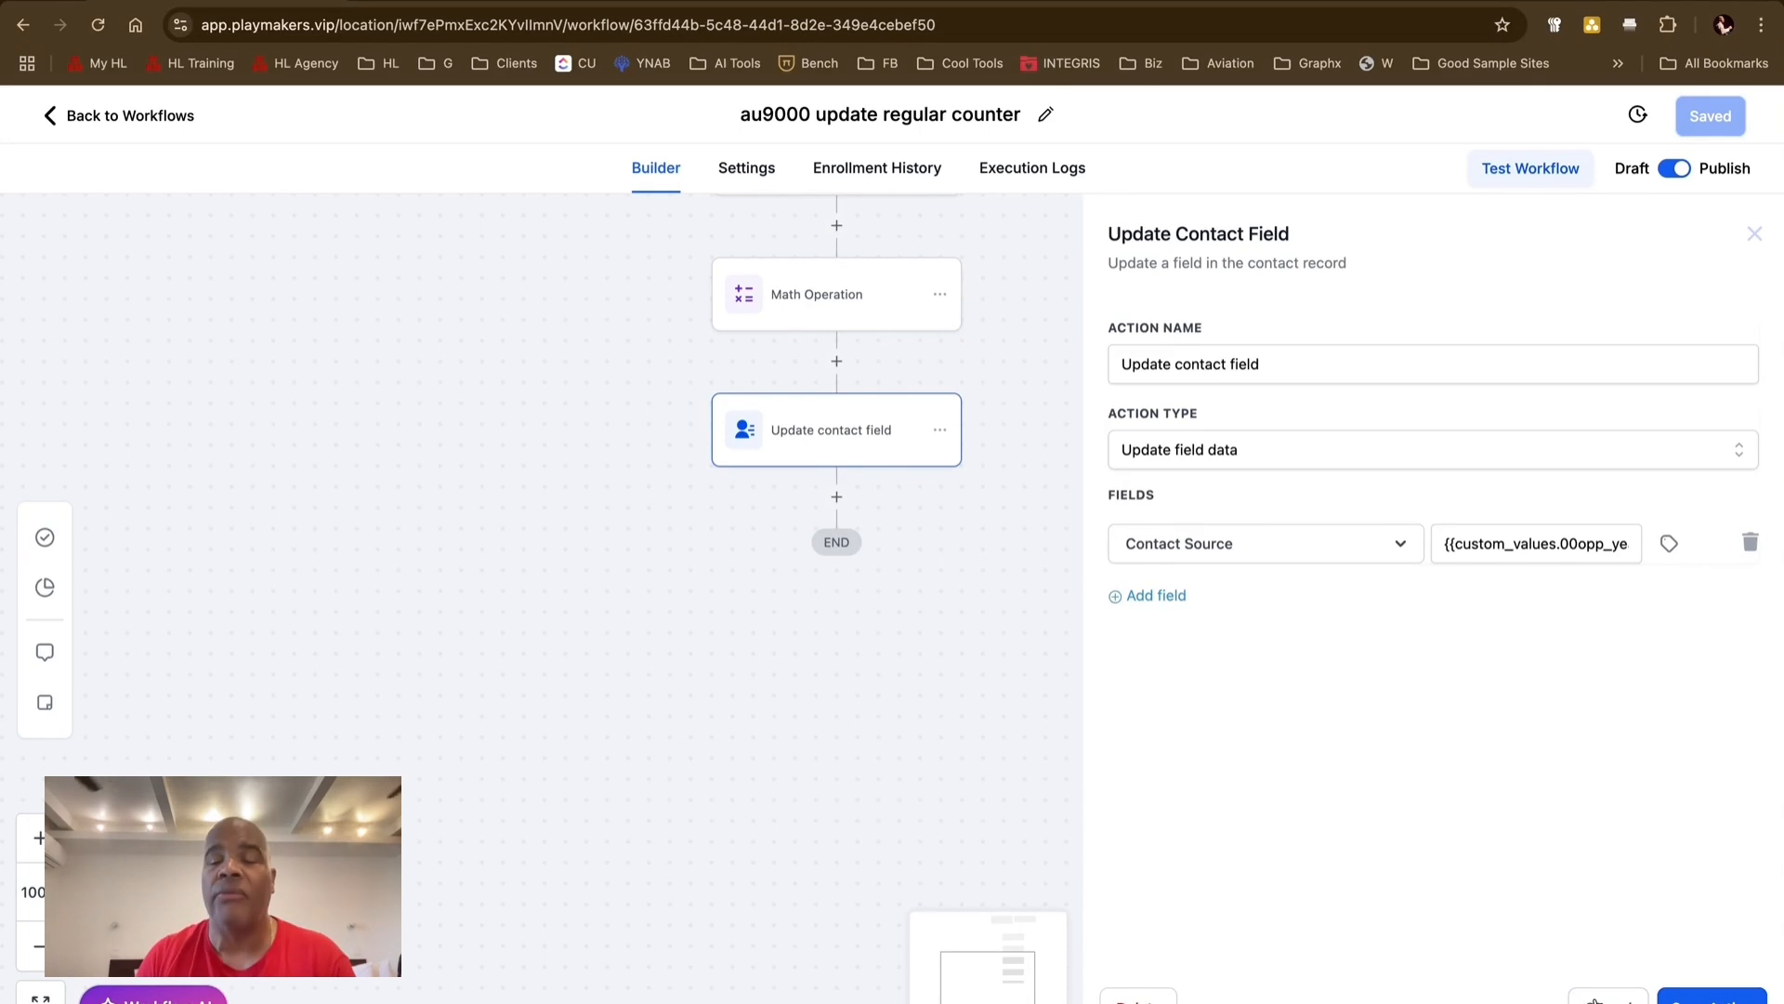
left_click(1595, 1001)
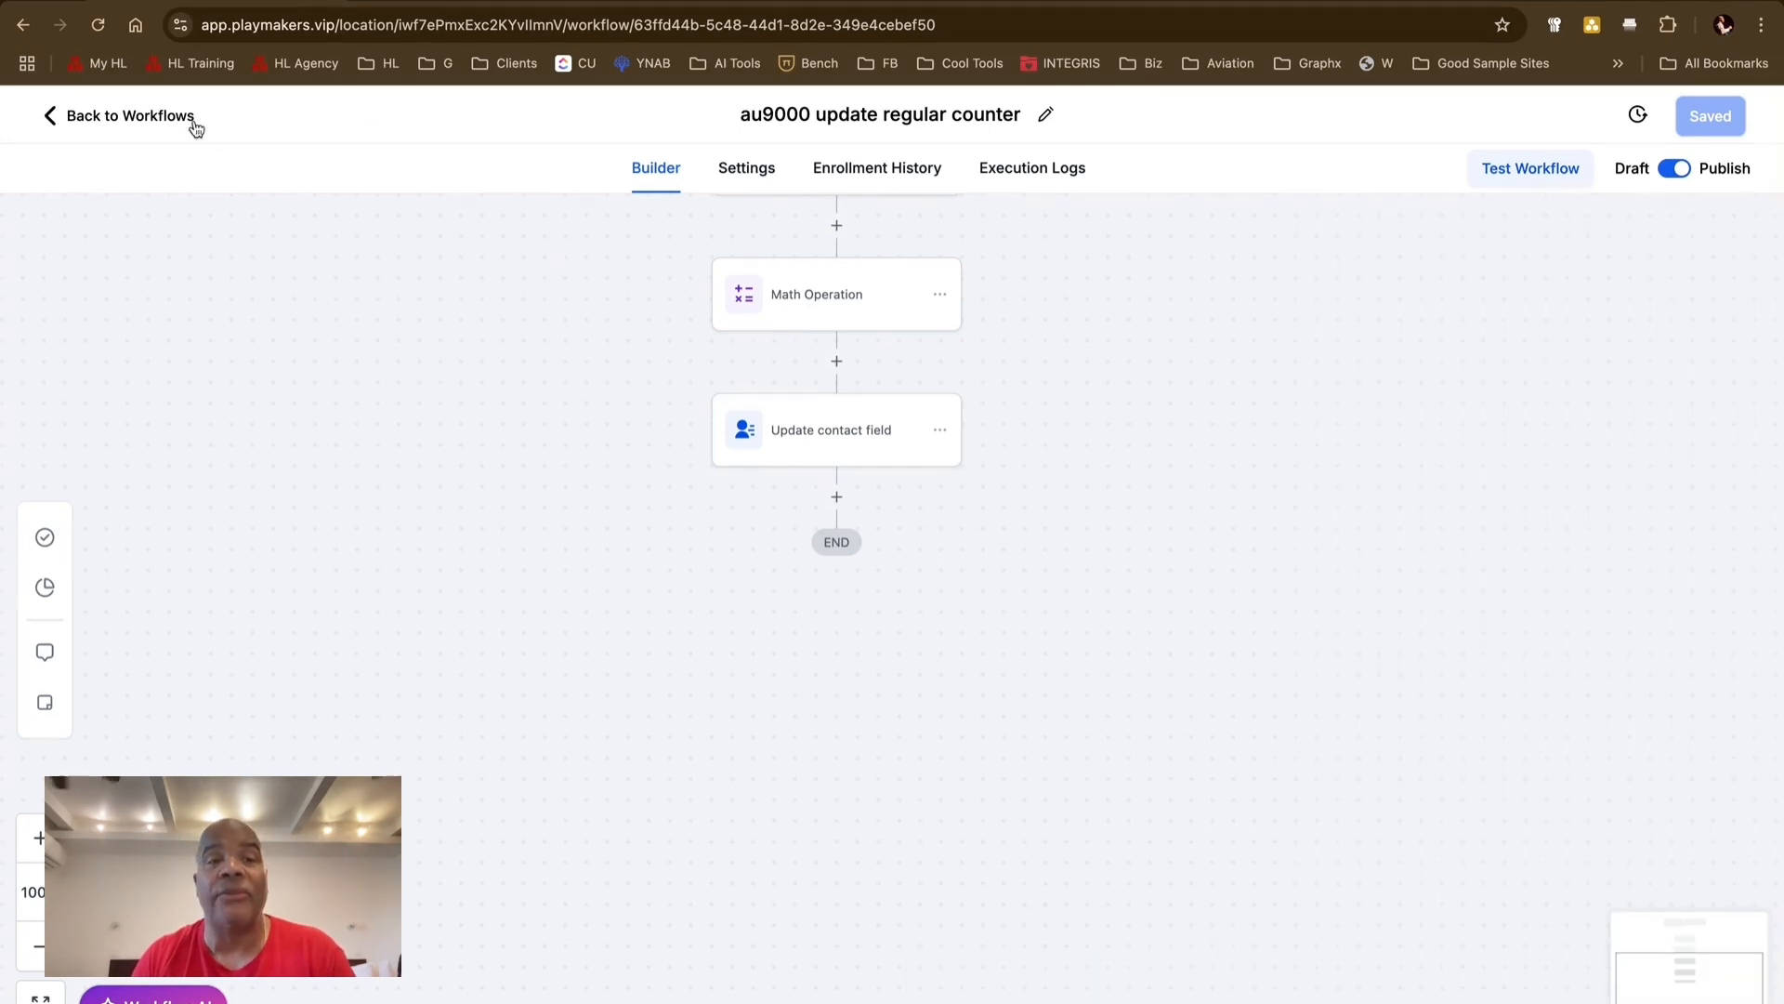
- Leave the workflow and open the Custom Values settings to check the 00Opp Counter and 00Opp Year entries
left_click(162, 117)
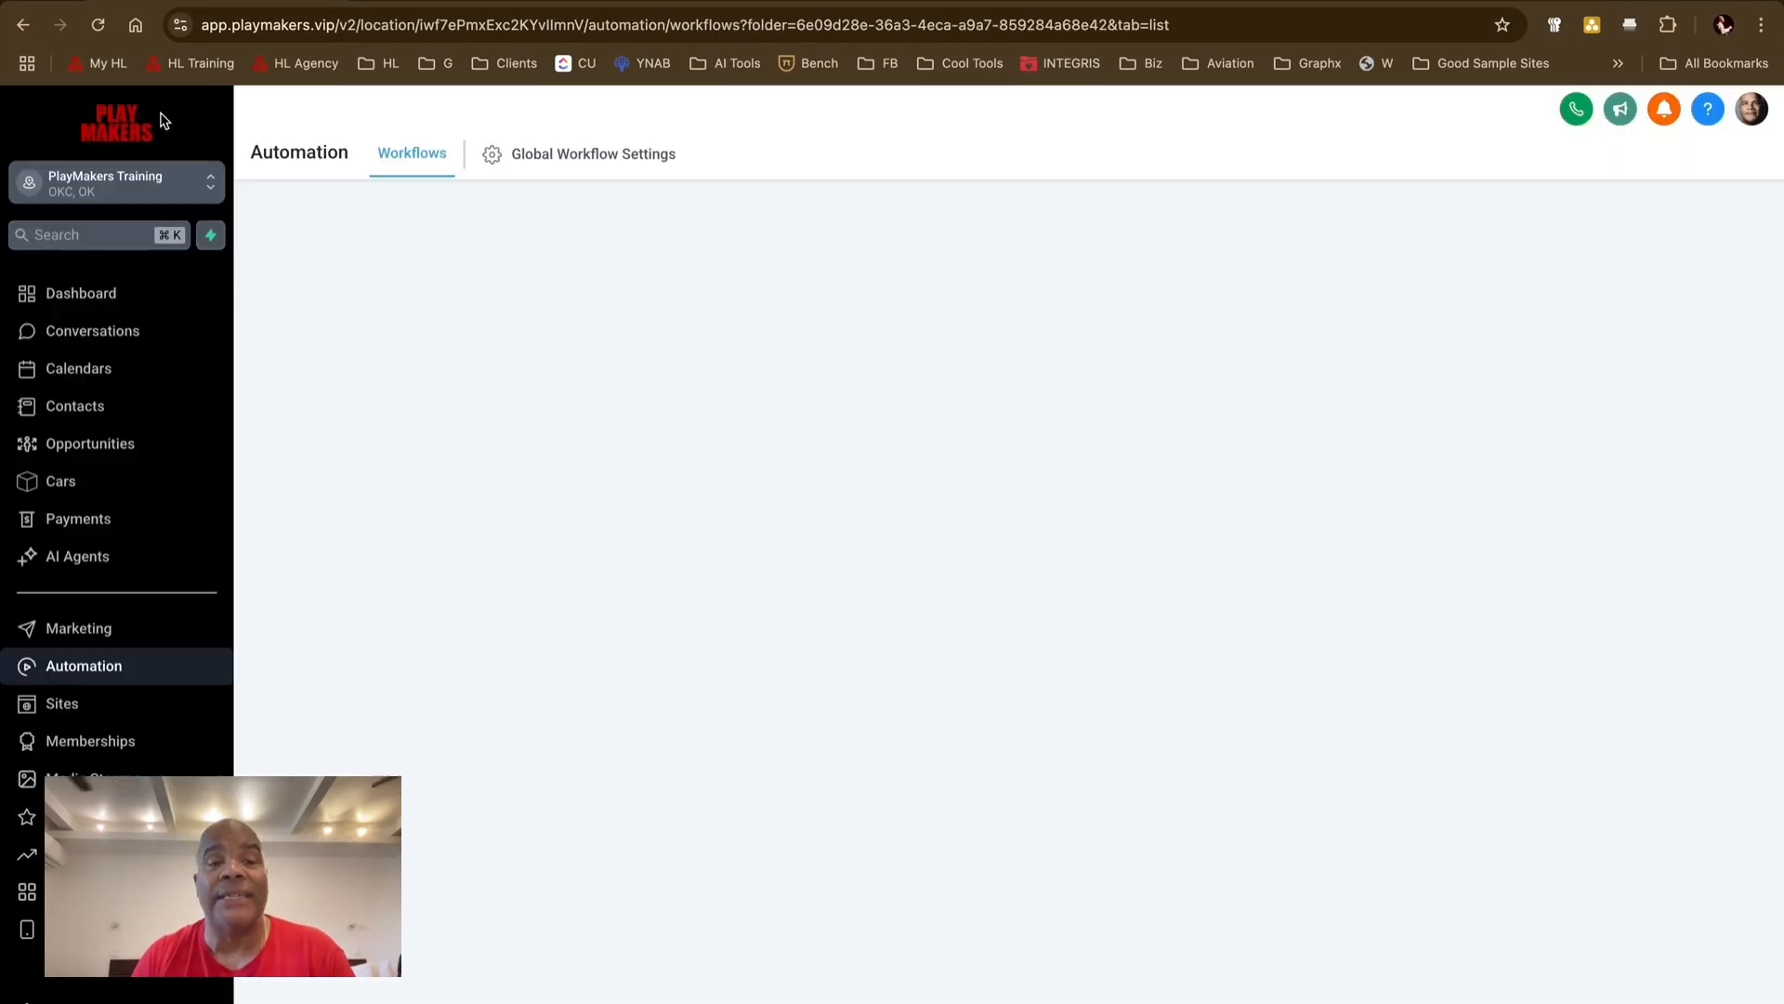
left_click(136, 997)
scroll(144, 748, "down", 5)
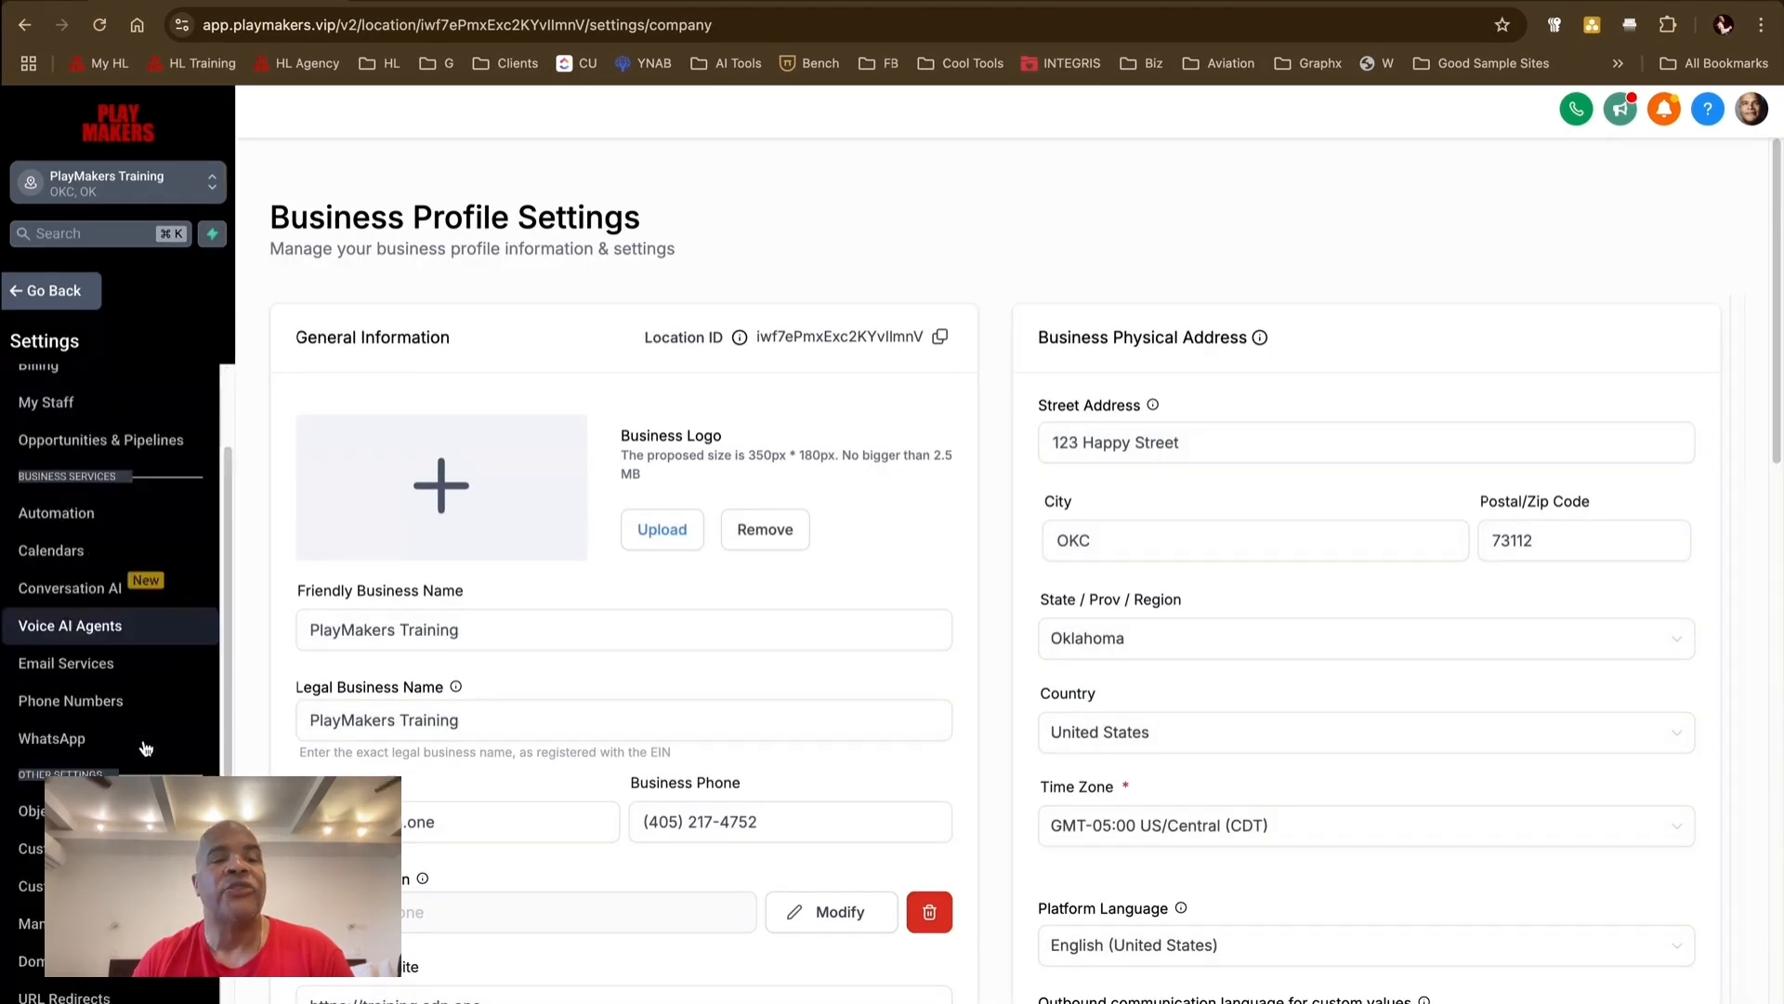
left_click(113, 606)
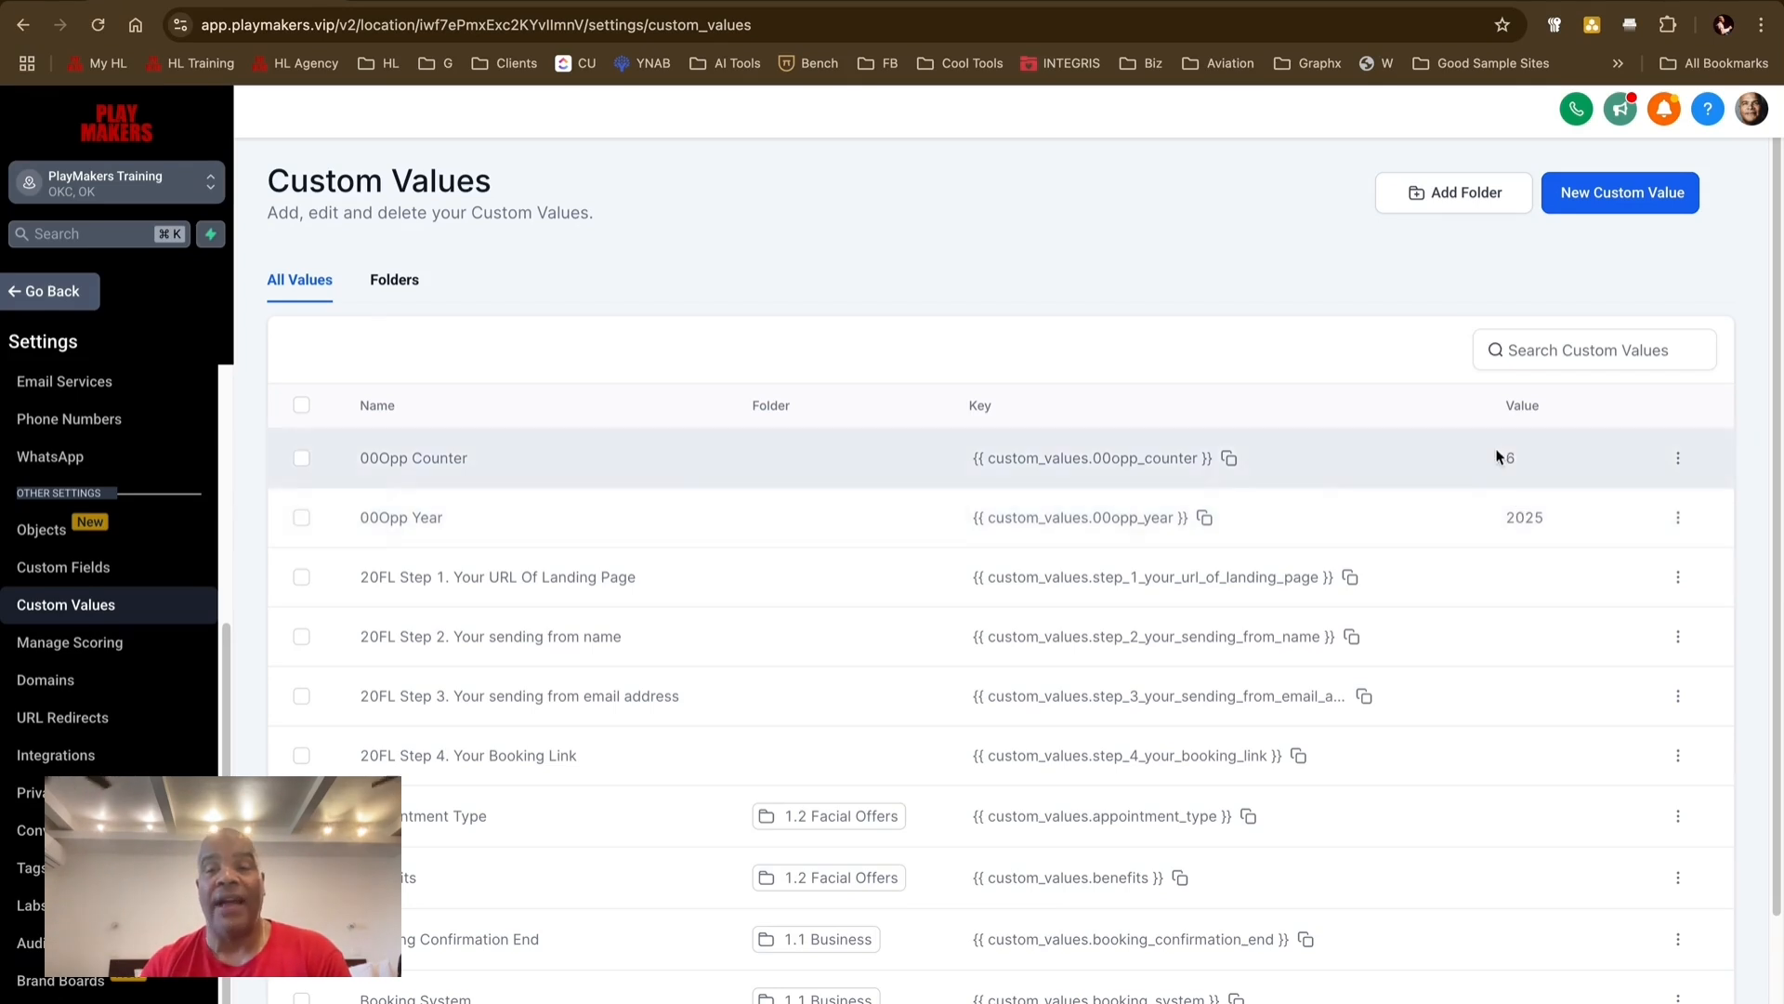
- Return to the 4-1 Demo automation folder and reopen the "au9000 update regular counter" workflow
left_click(53, 288)
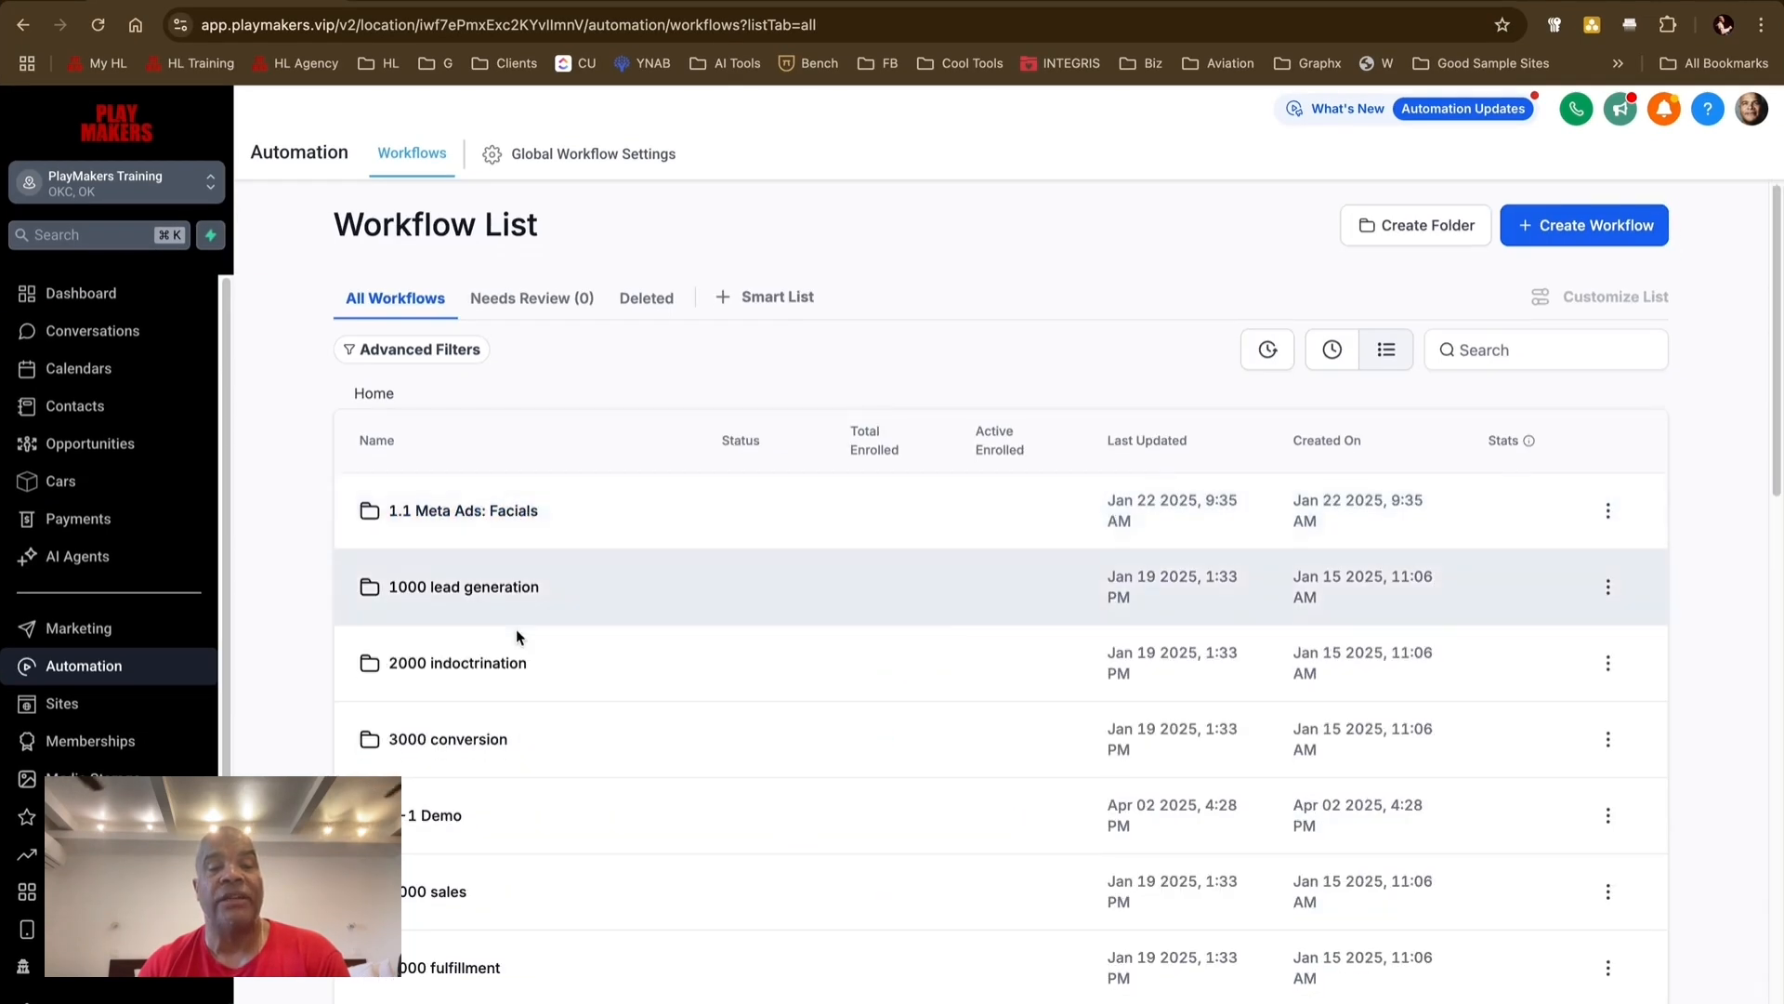
scroll(514, 638, "down", 1)
left_click(455, 752)
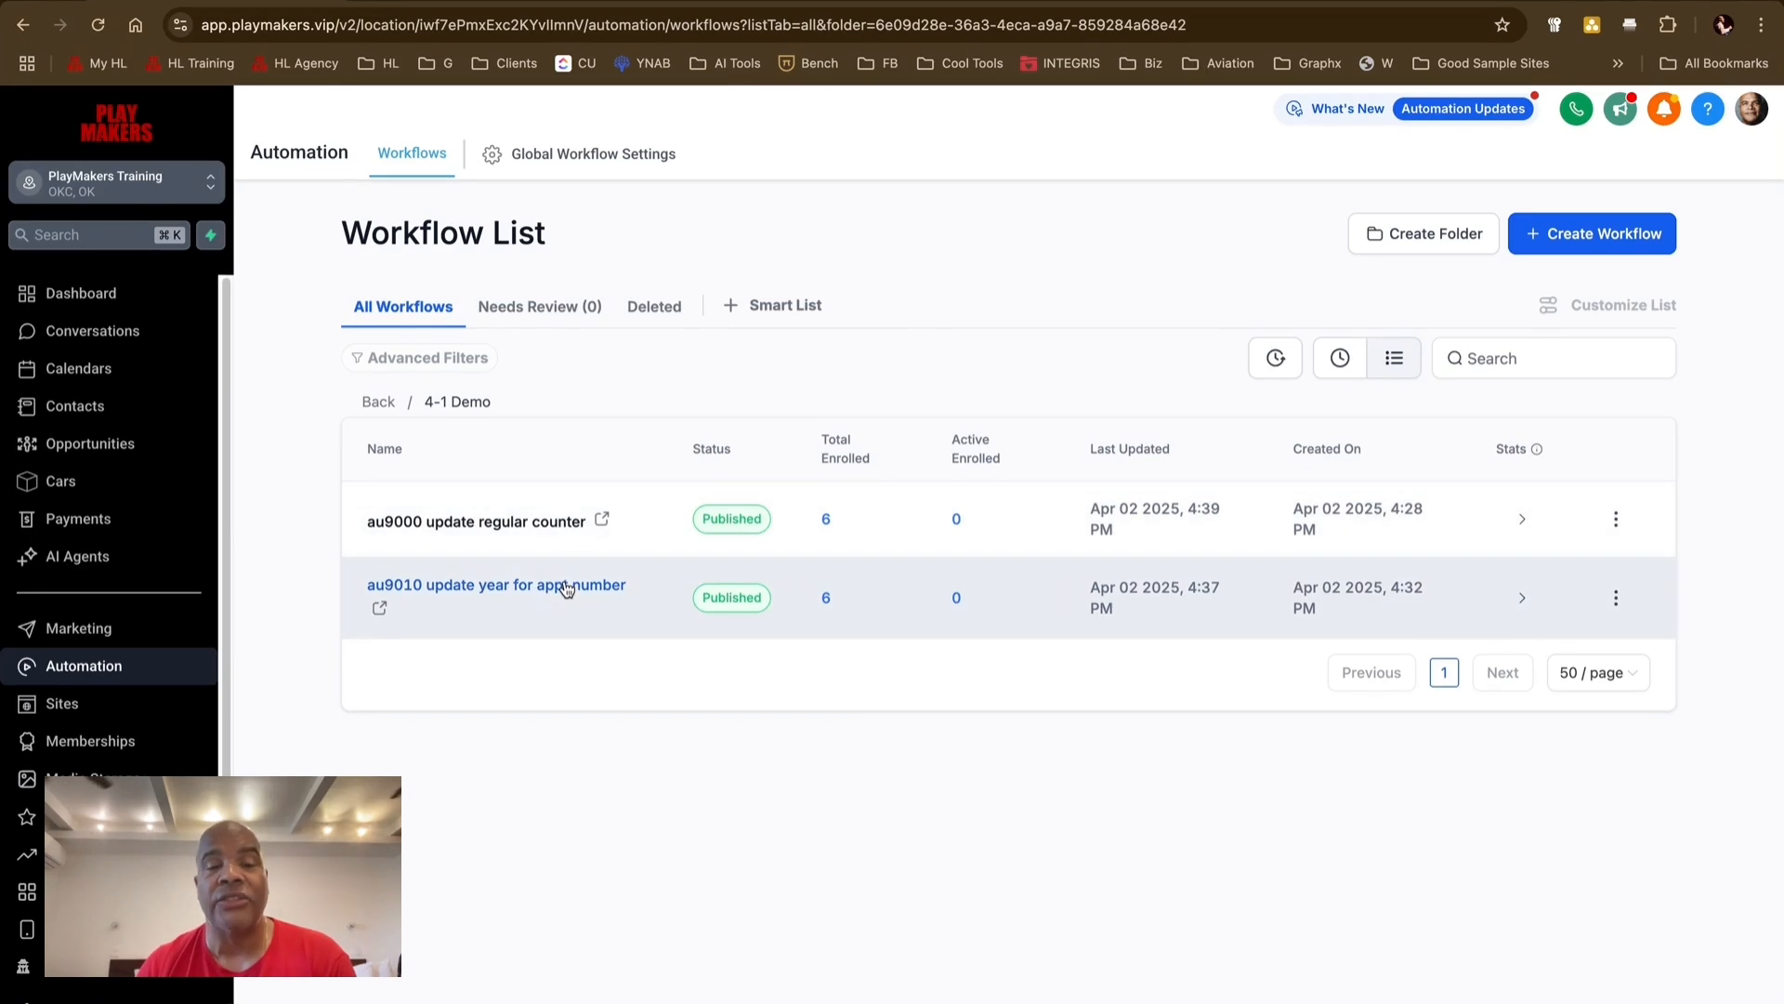
left_click(544, 523)
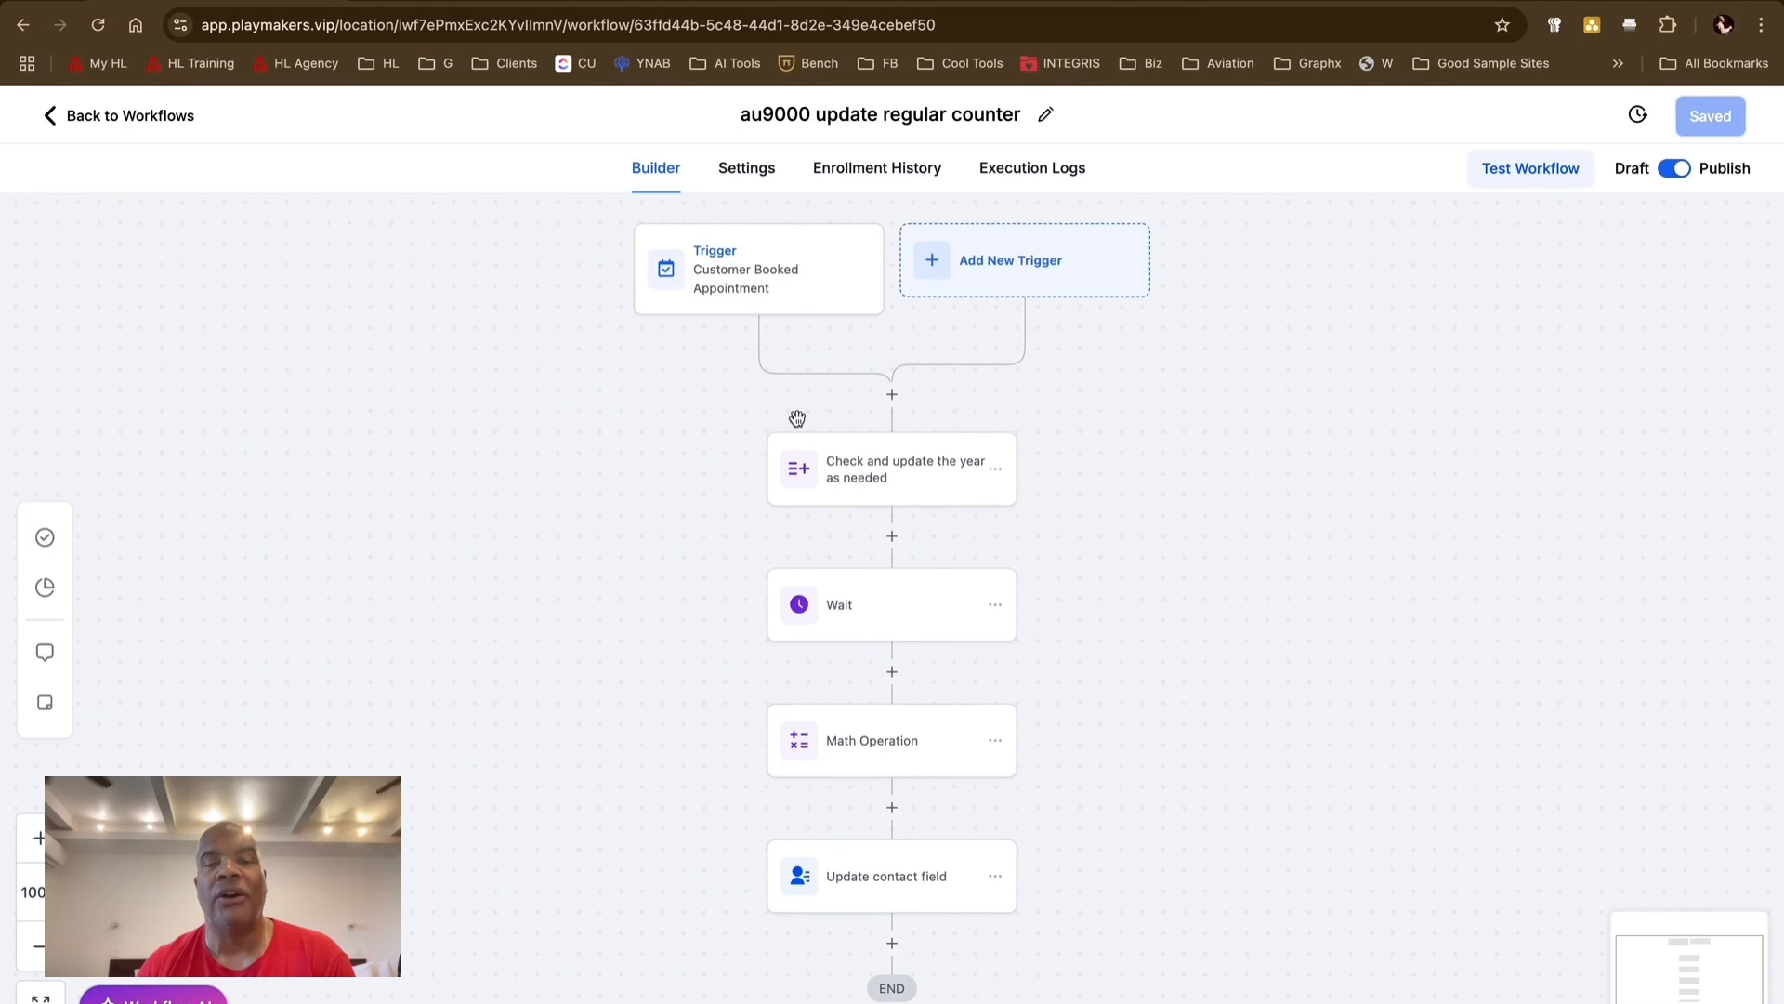
- Review the settings of the "Check and update the year as needed" and Wait actions
left_click(894, 481)
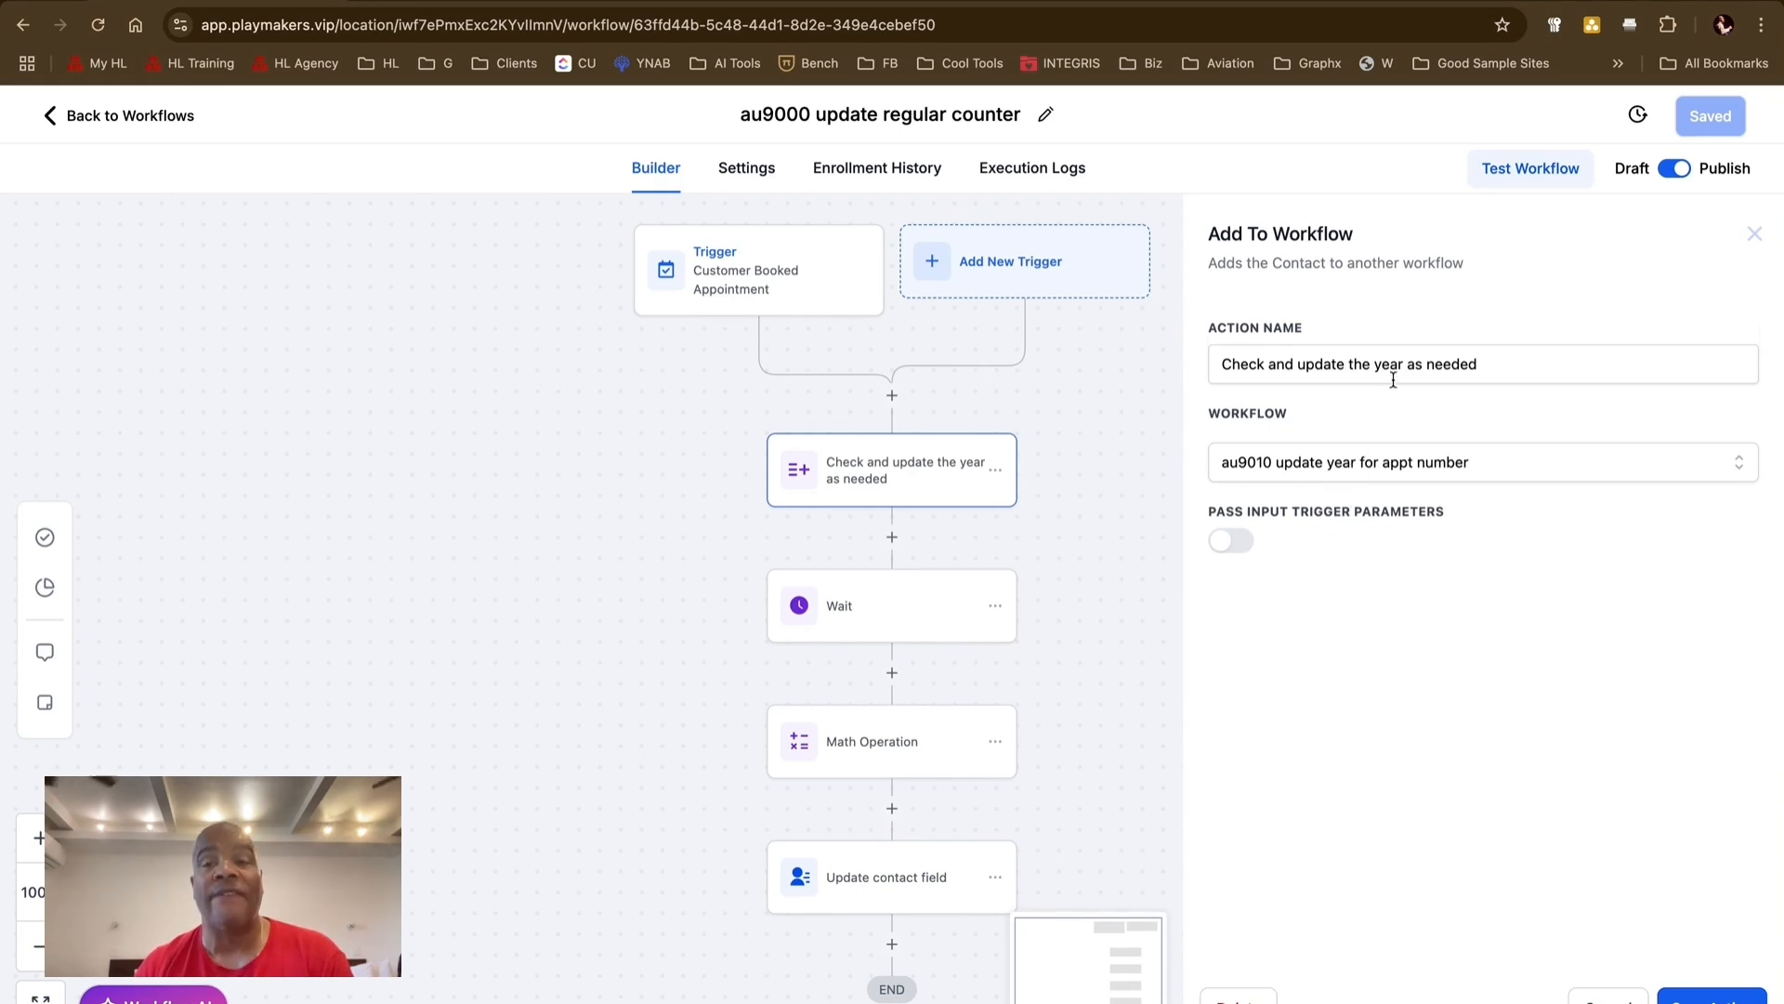
left_click(1610, 999)
left_click(889, 631)
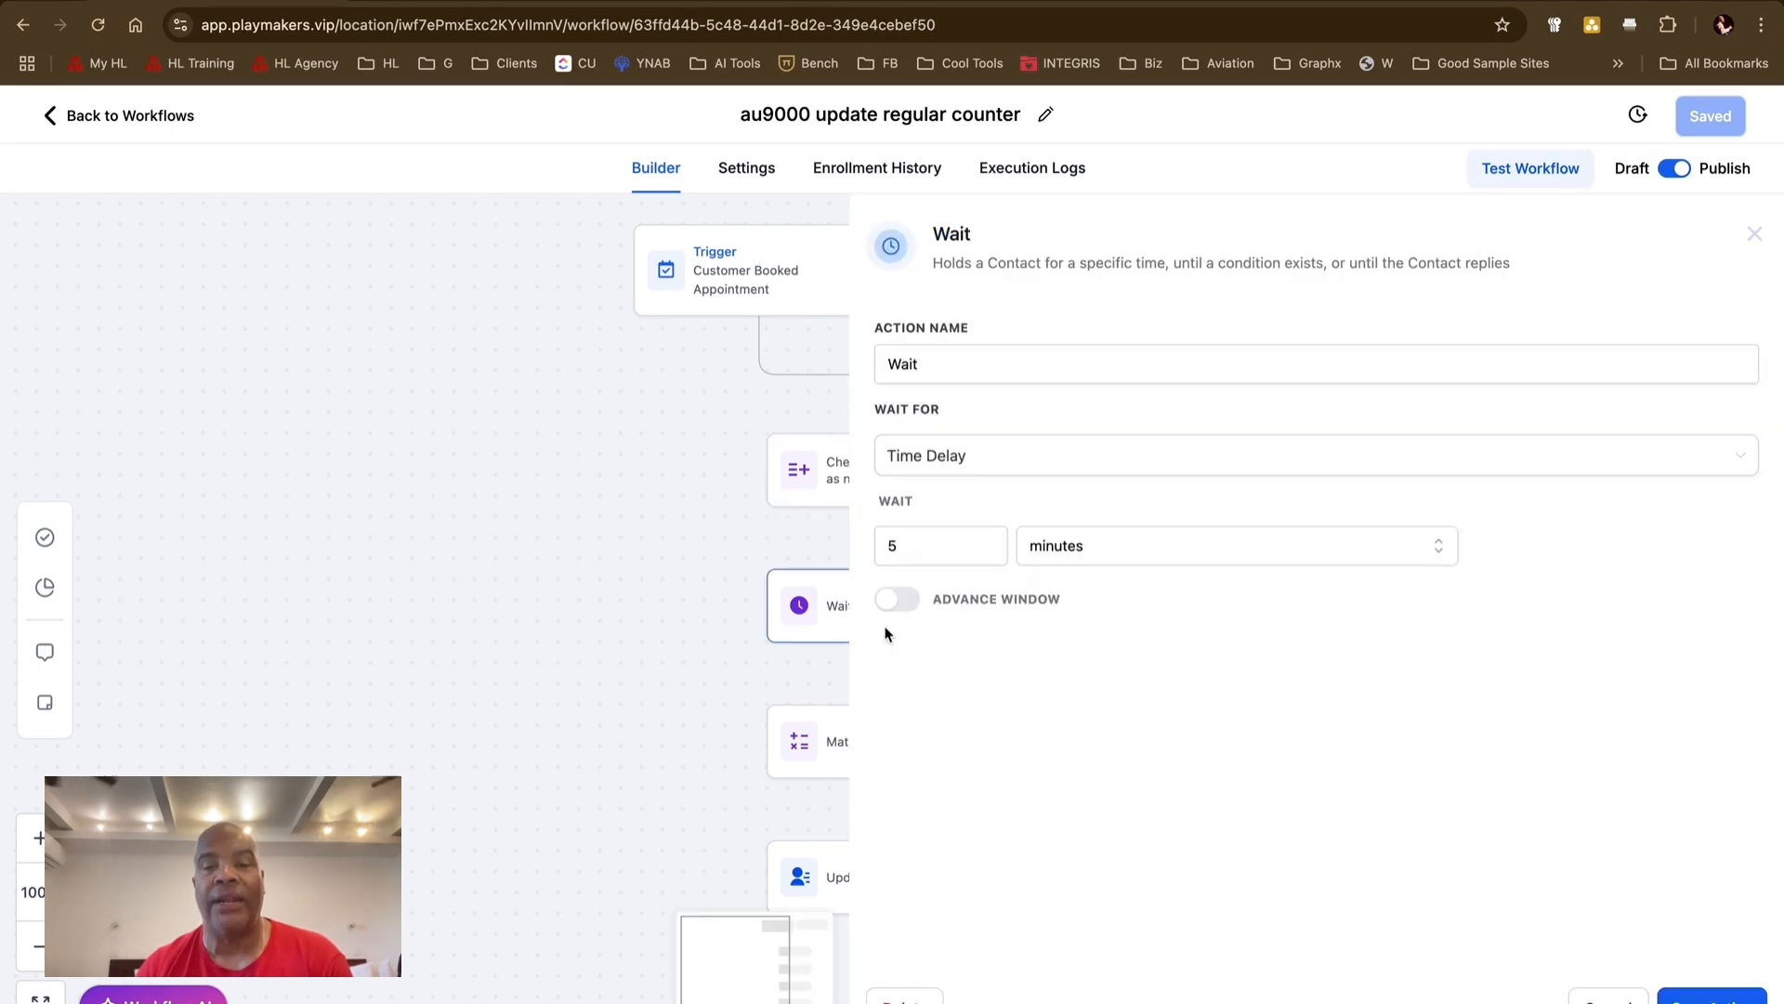
left_click(1604, 999)
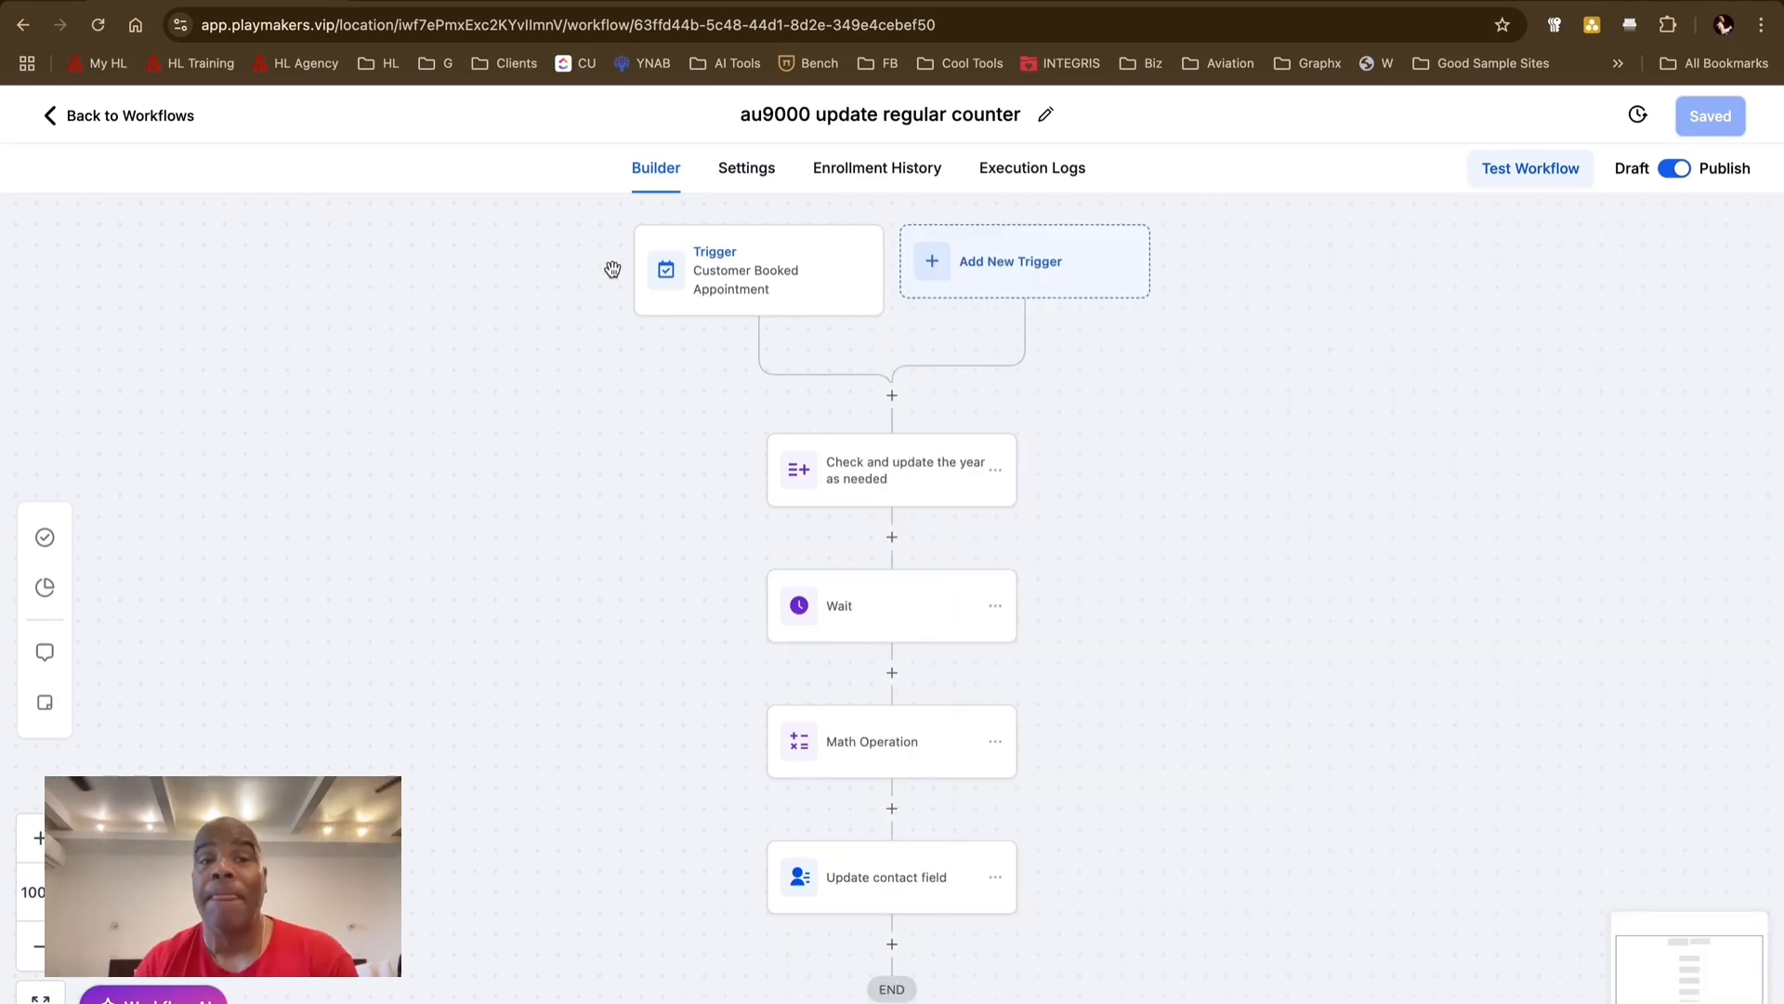
- Open the "au9010 update year for appt number" workflow and review the branches of its same-year condition
left_click(155, 117)
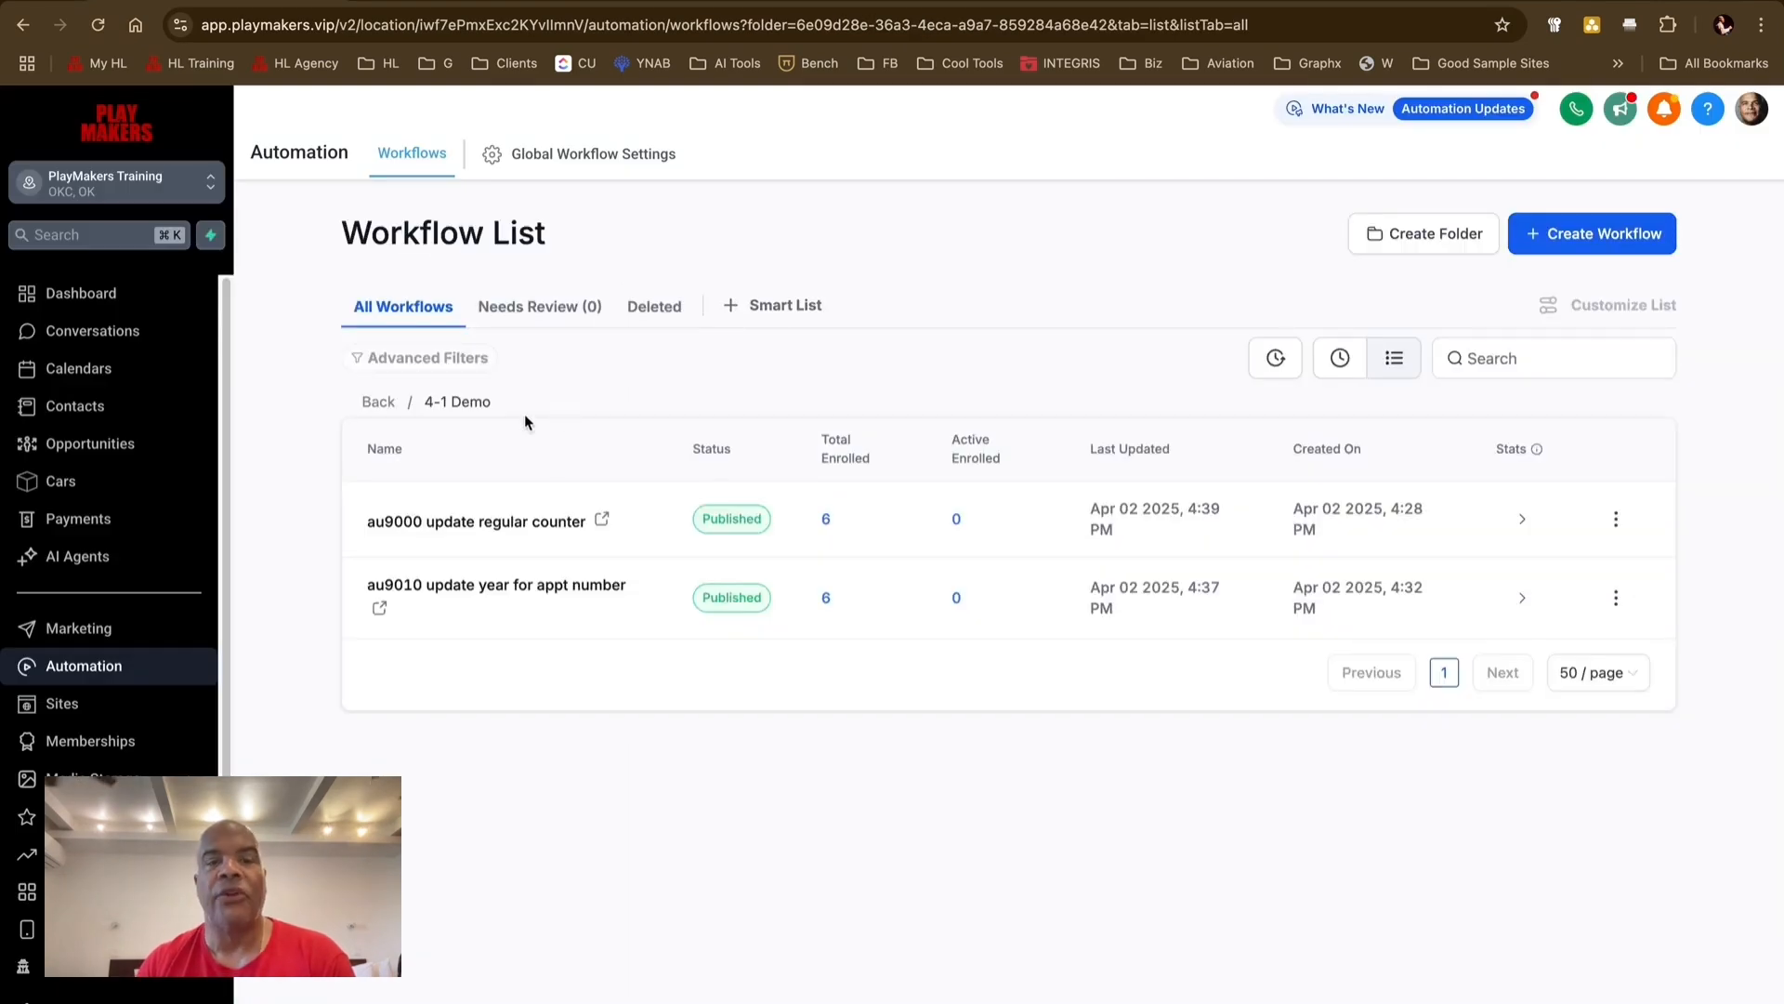
left_click(549, 586)
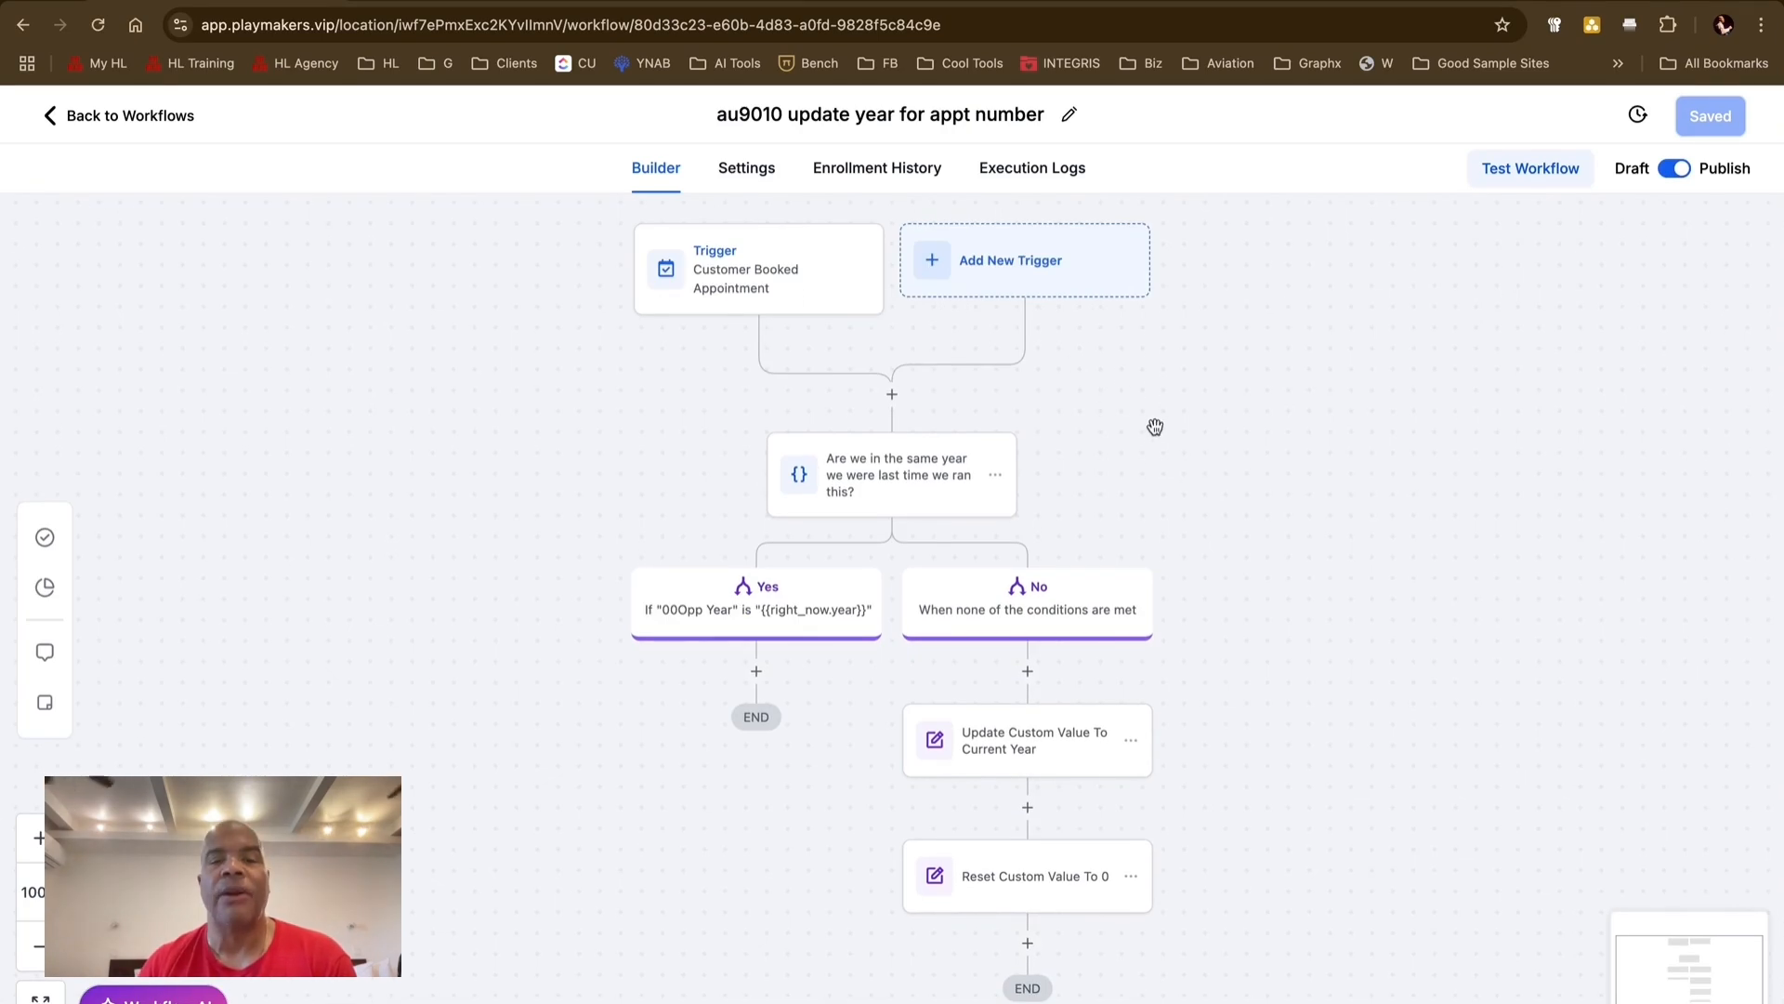
left_click_drag(1151, 414, 1103, 291)
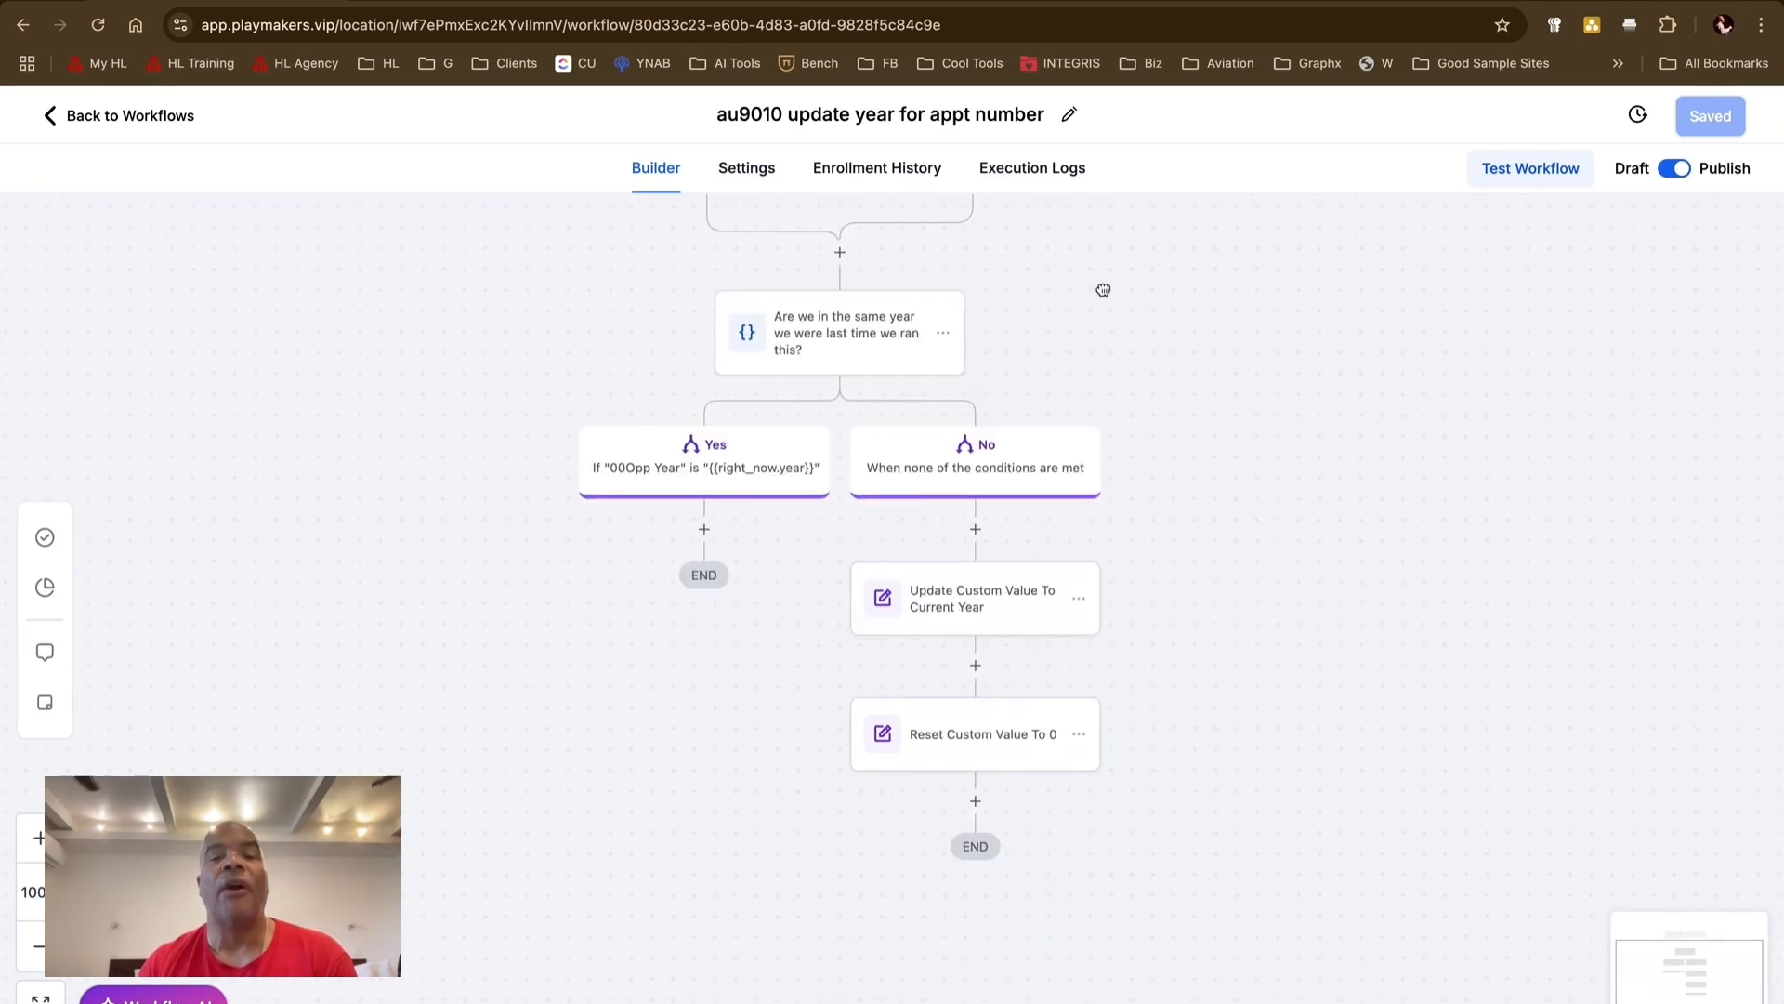
left_click(859, 355)
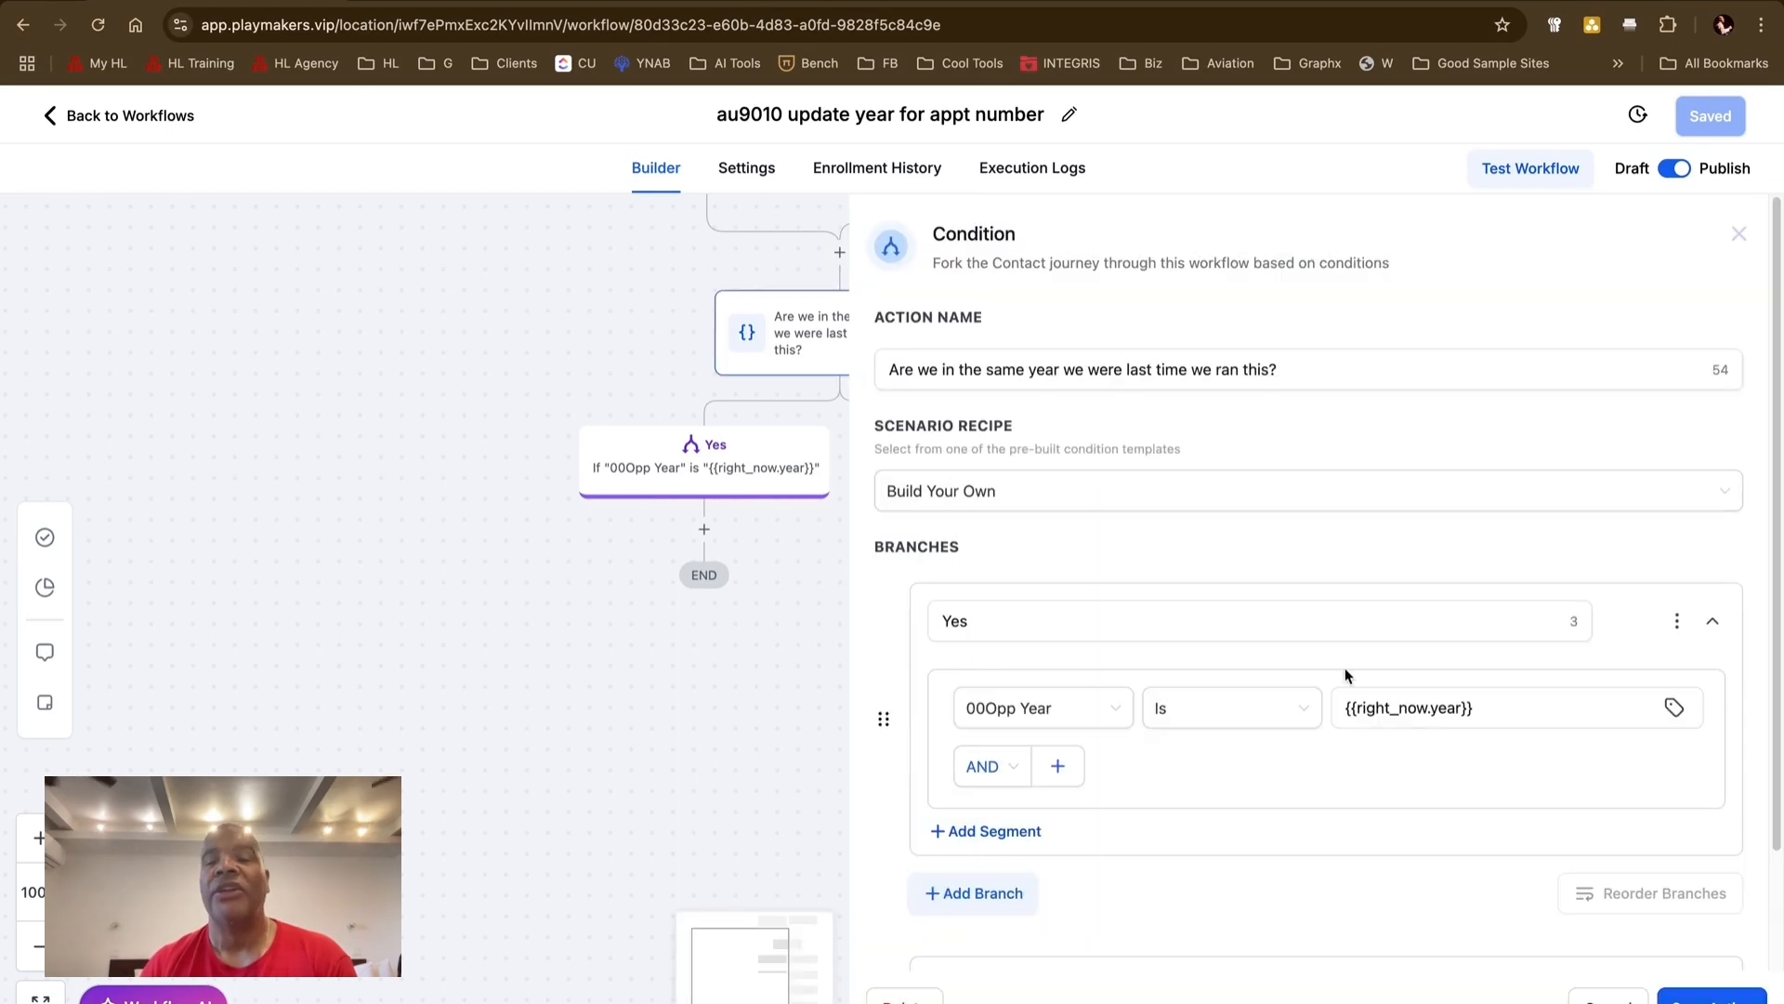
scroll(1390, 683, "down", 3)
left_click(1385, 568)
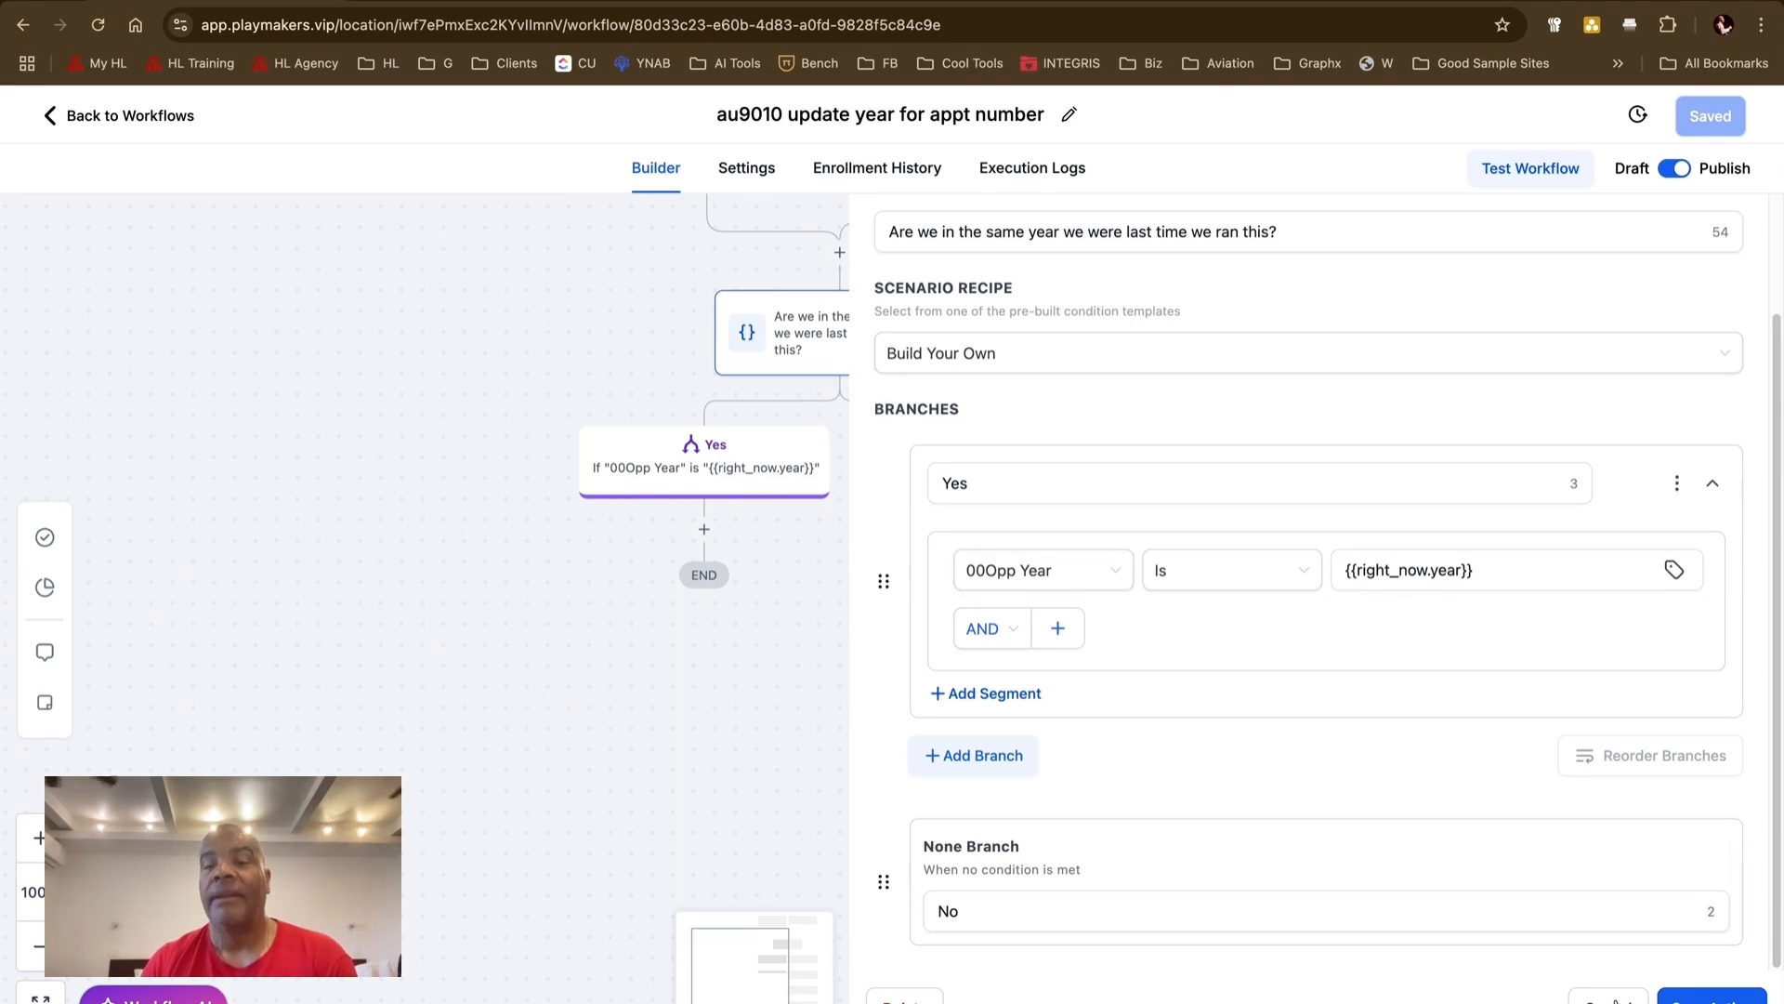
left_click(1614, 997)
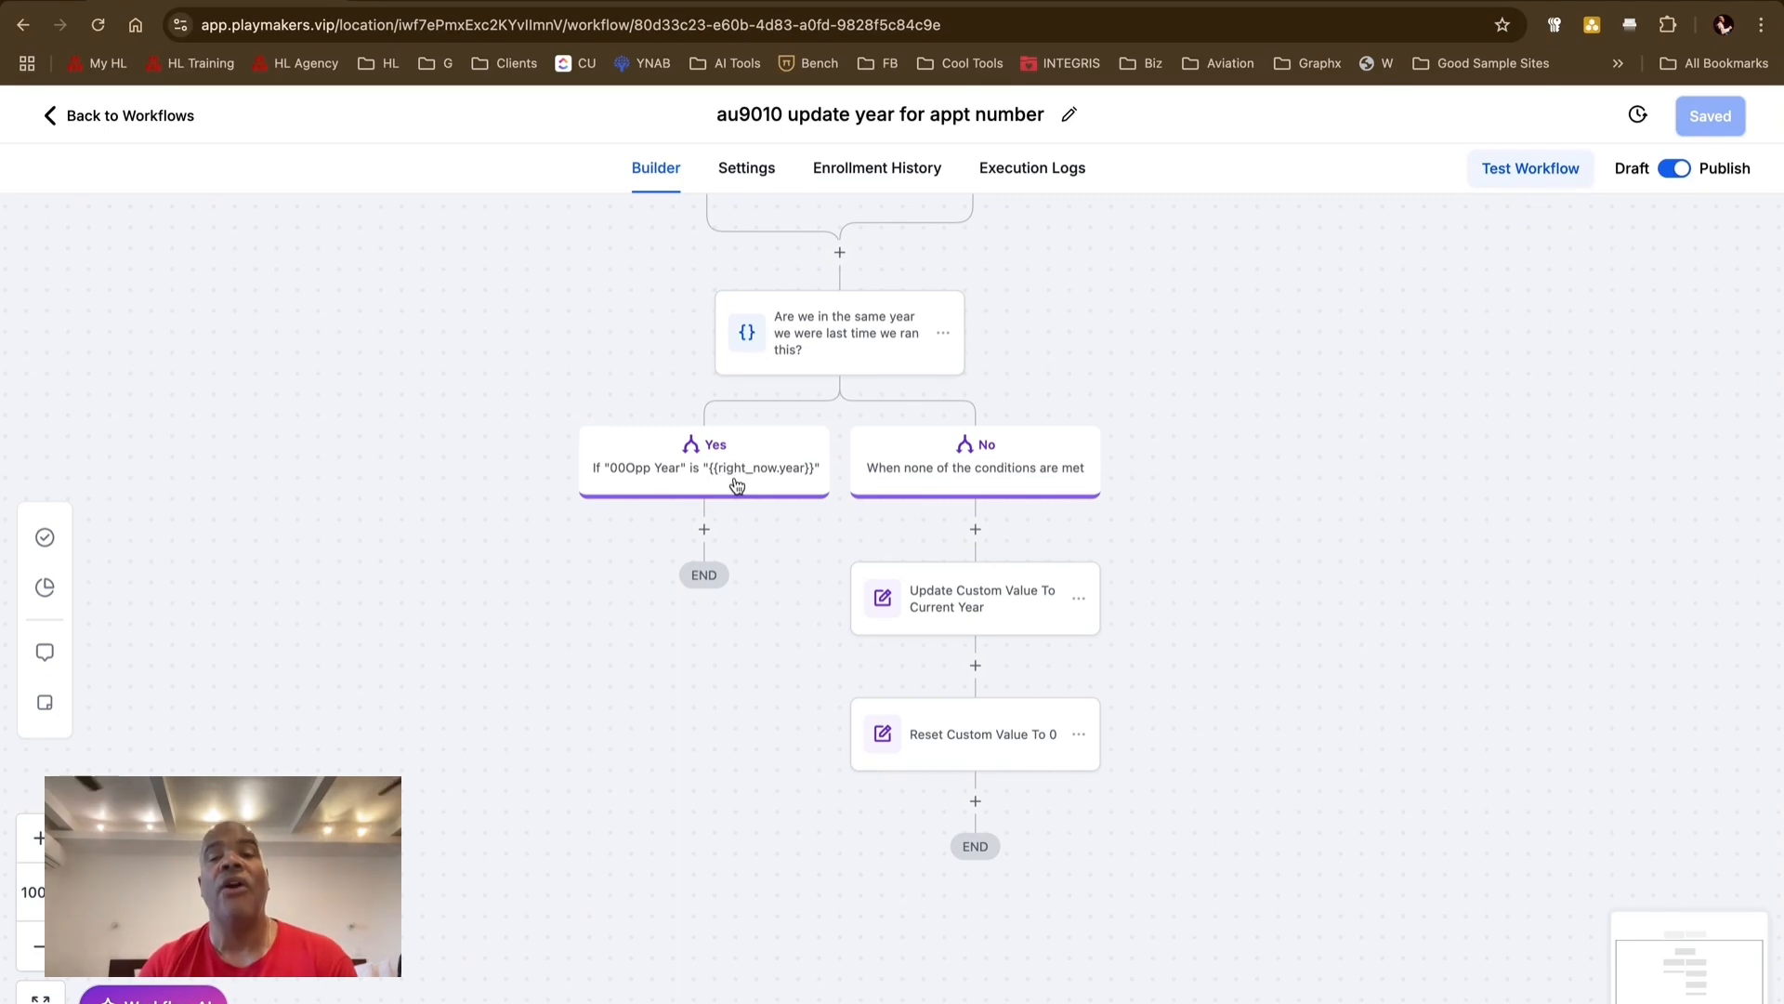
- Review the No branch's "Update Custom Value To Current Year" and "Reset Custom Value To 0" actions
left_click(944, 634)
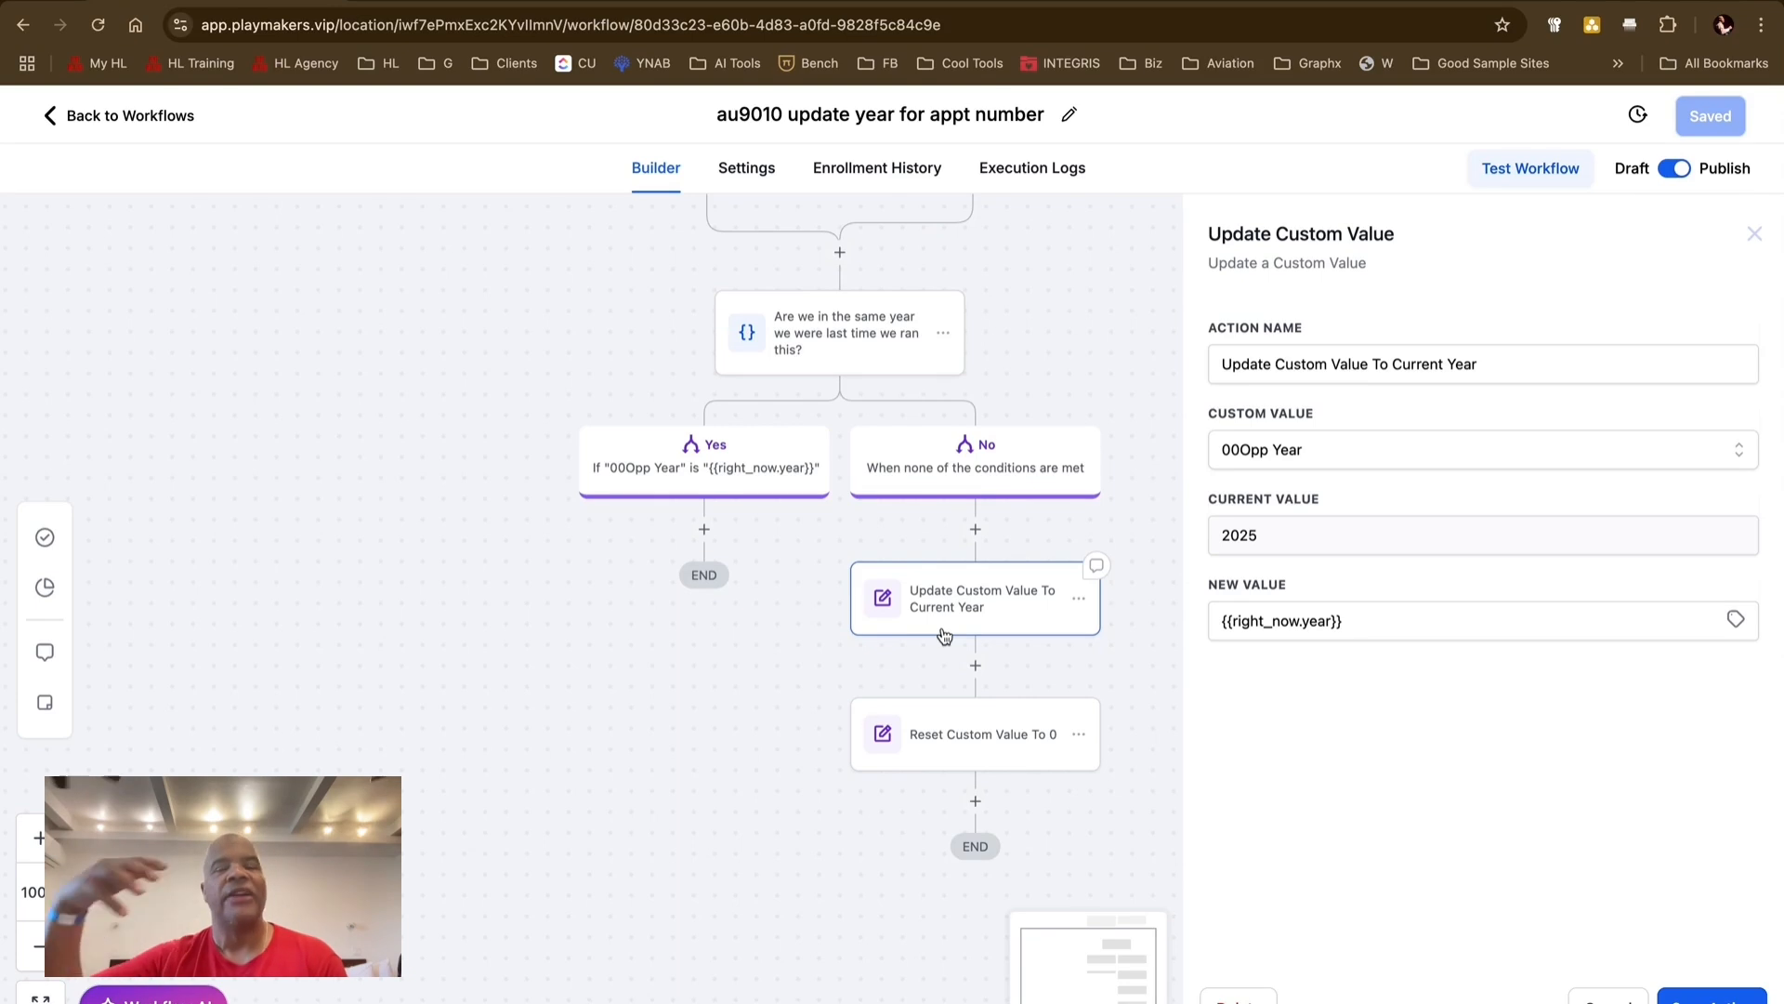
left_click(1633, 999)
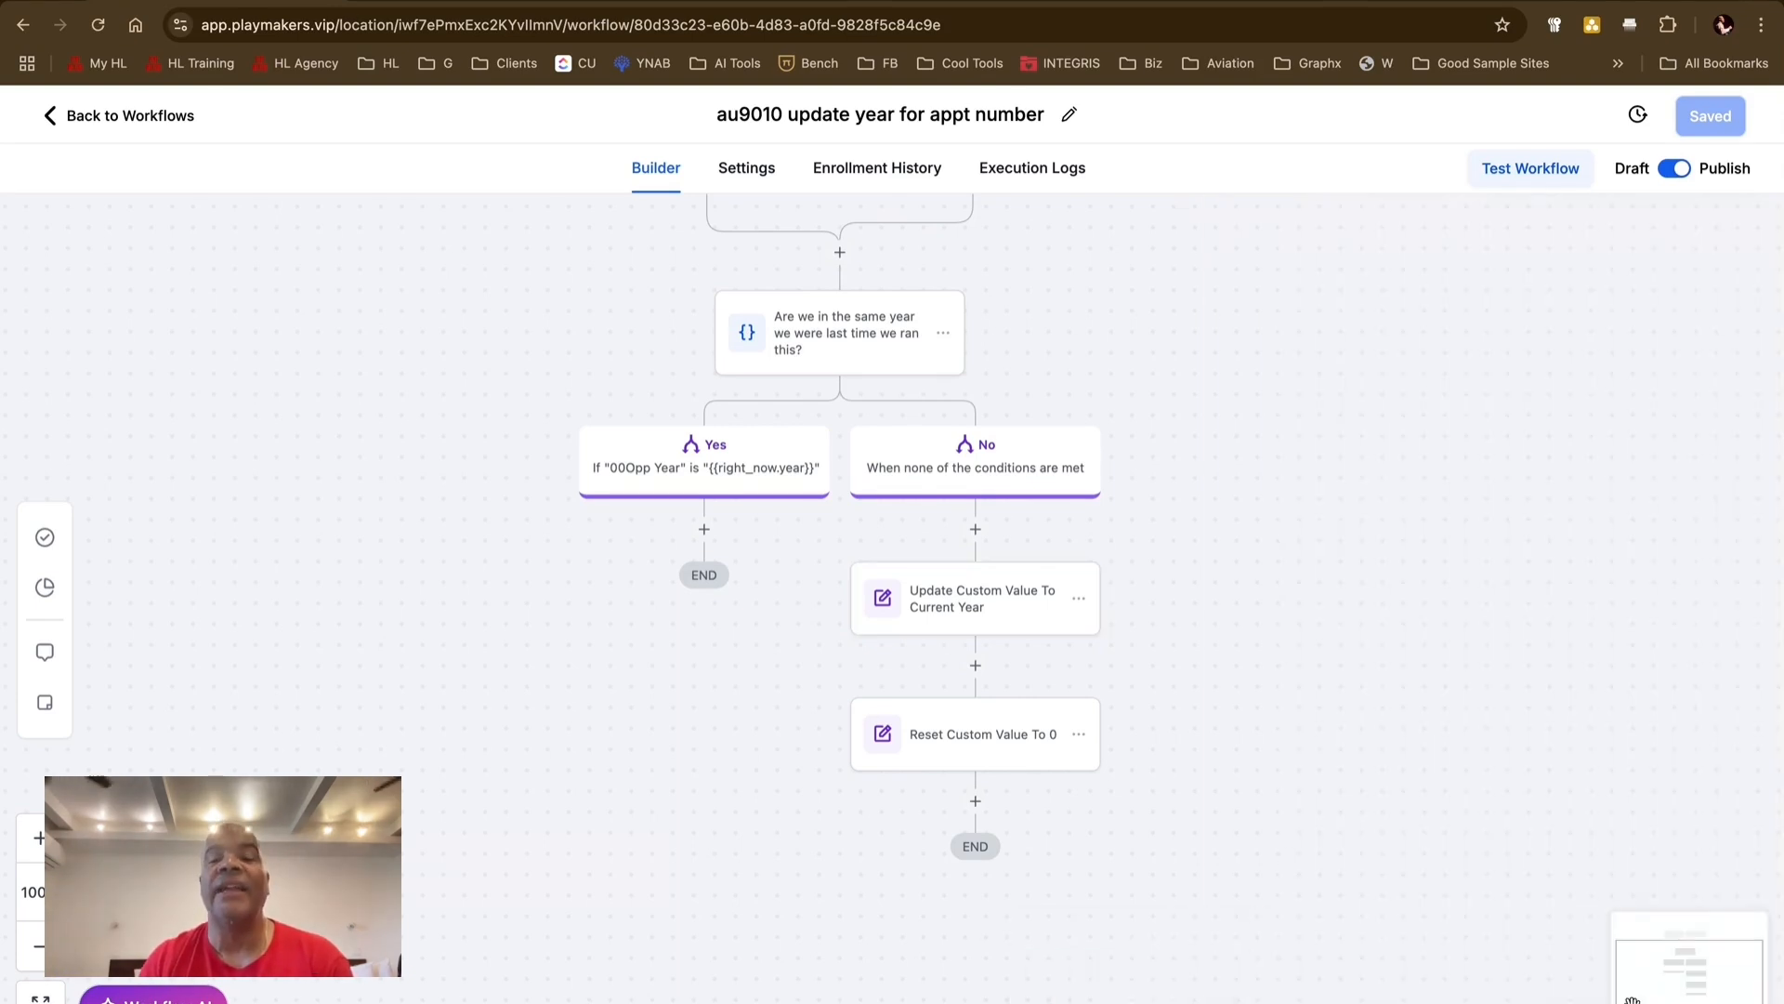
left_click(1002, 757)
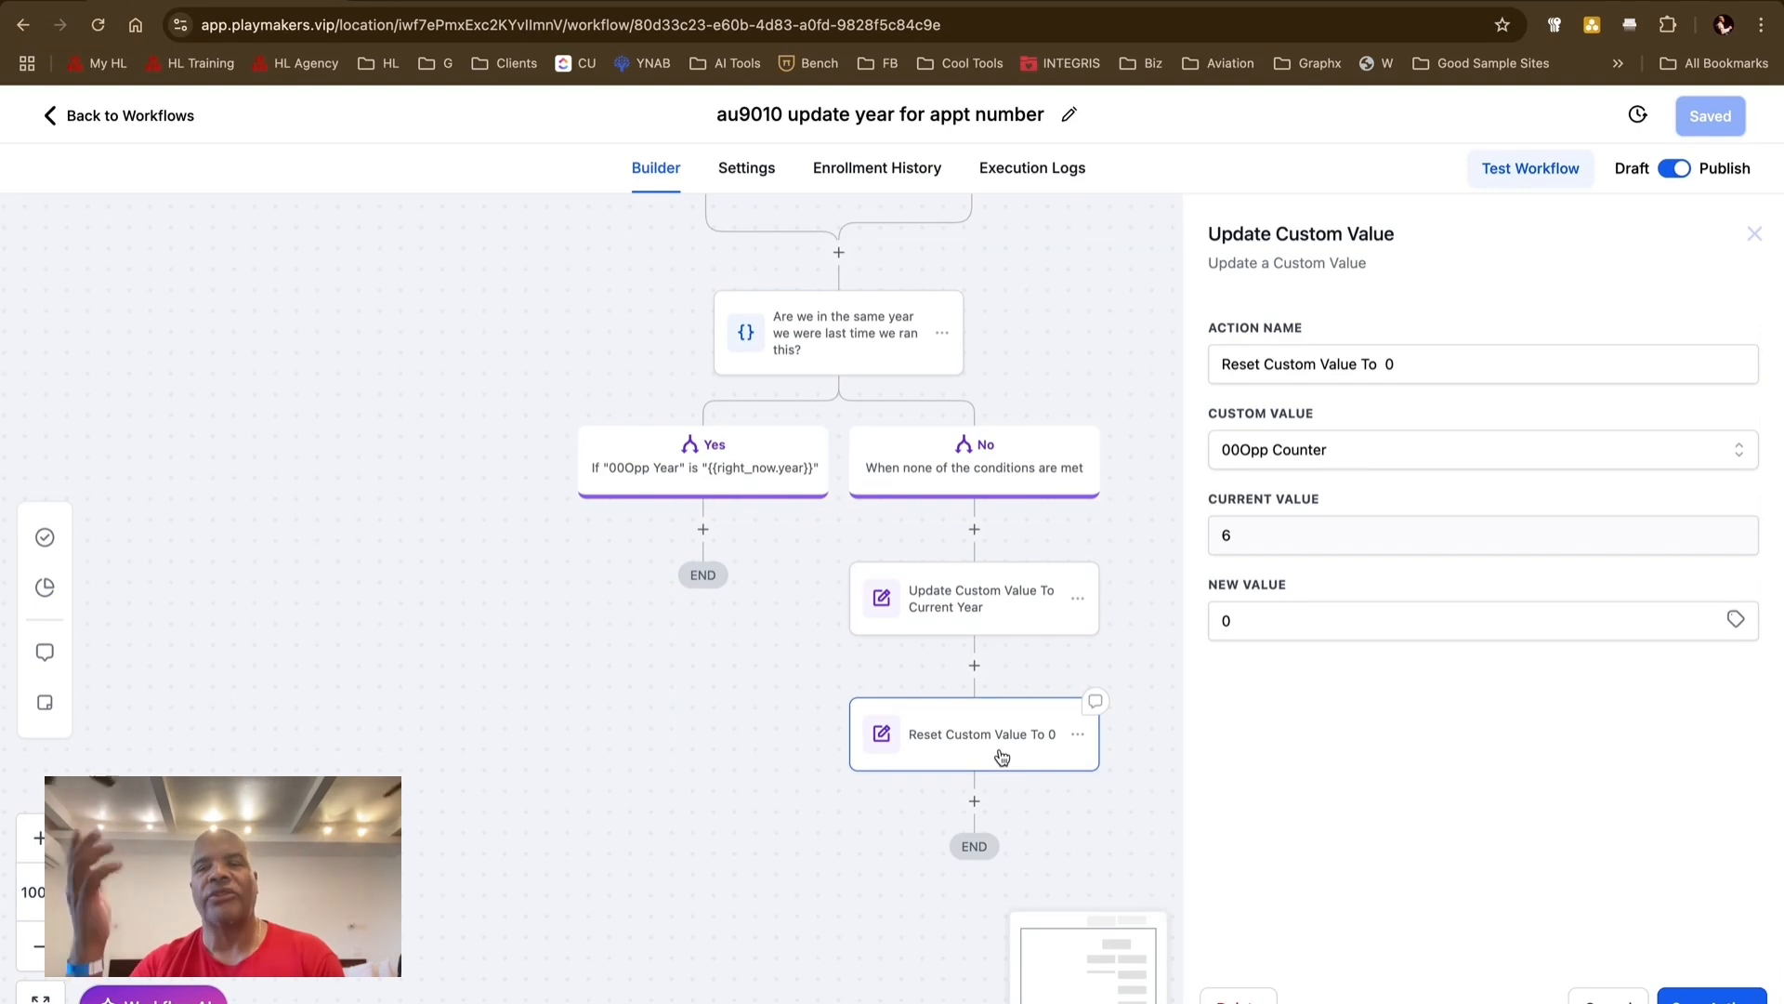
left_click(1705, 985)
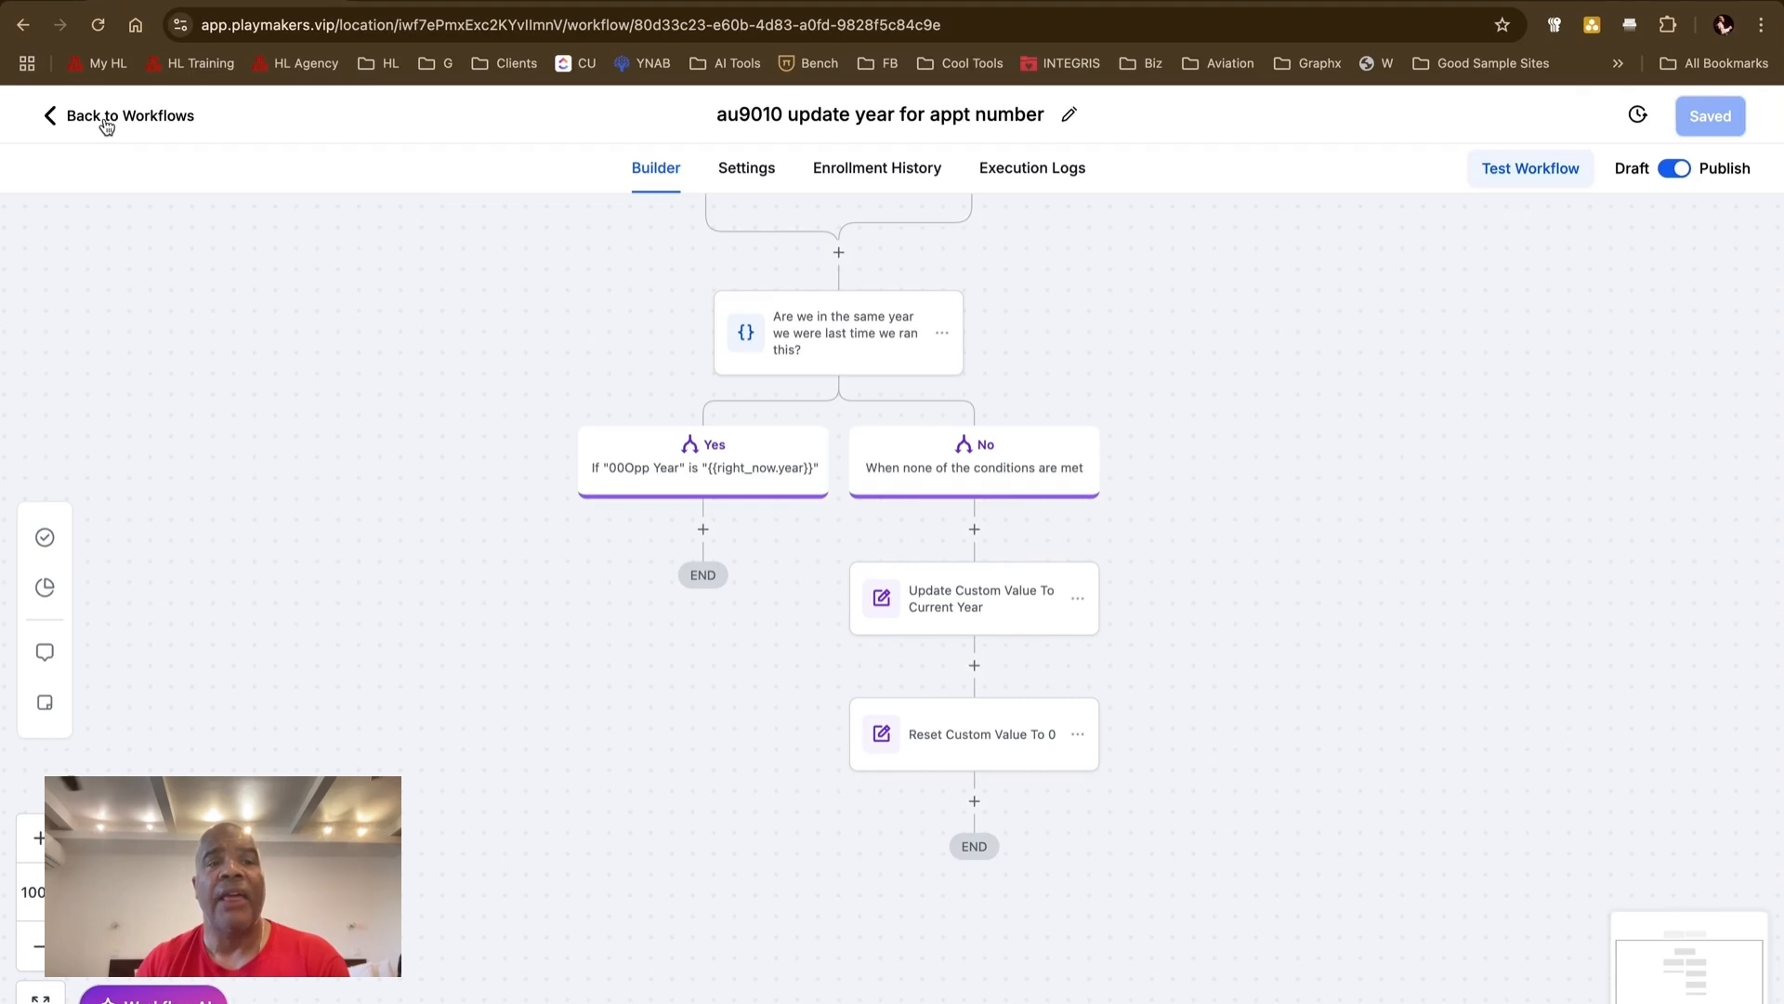
- Go back to the "au9000 update regular counter" workflow and open its Update contact field action
left_click(106, 118)
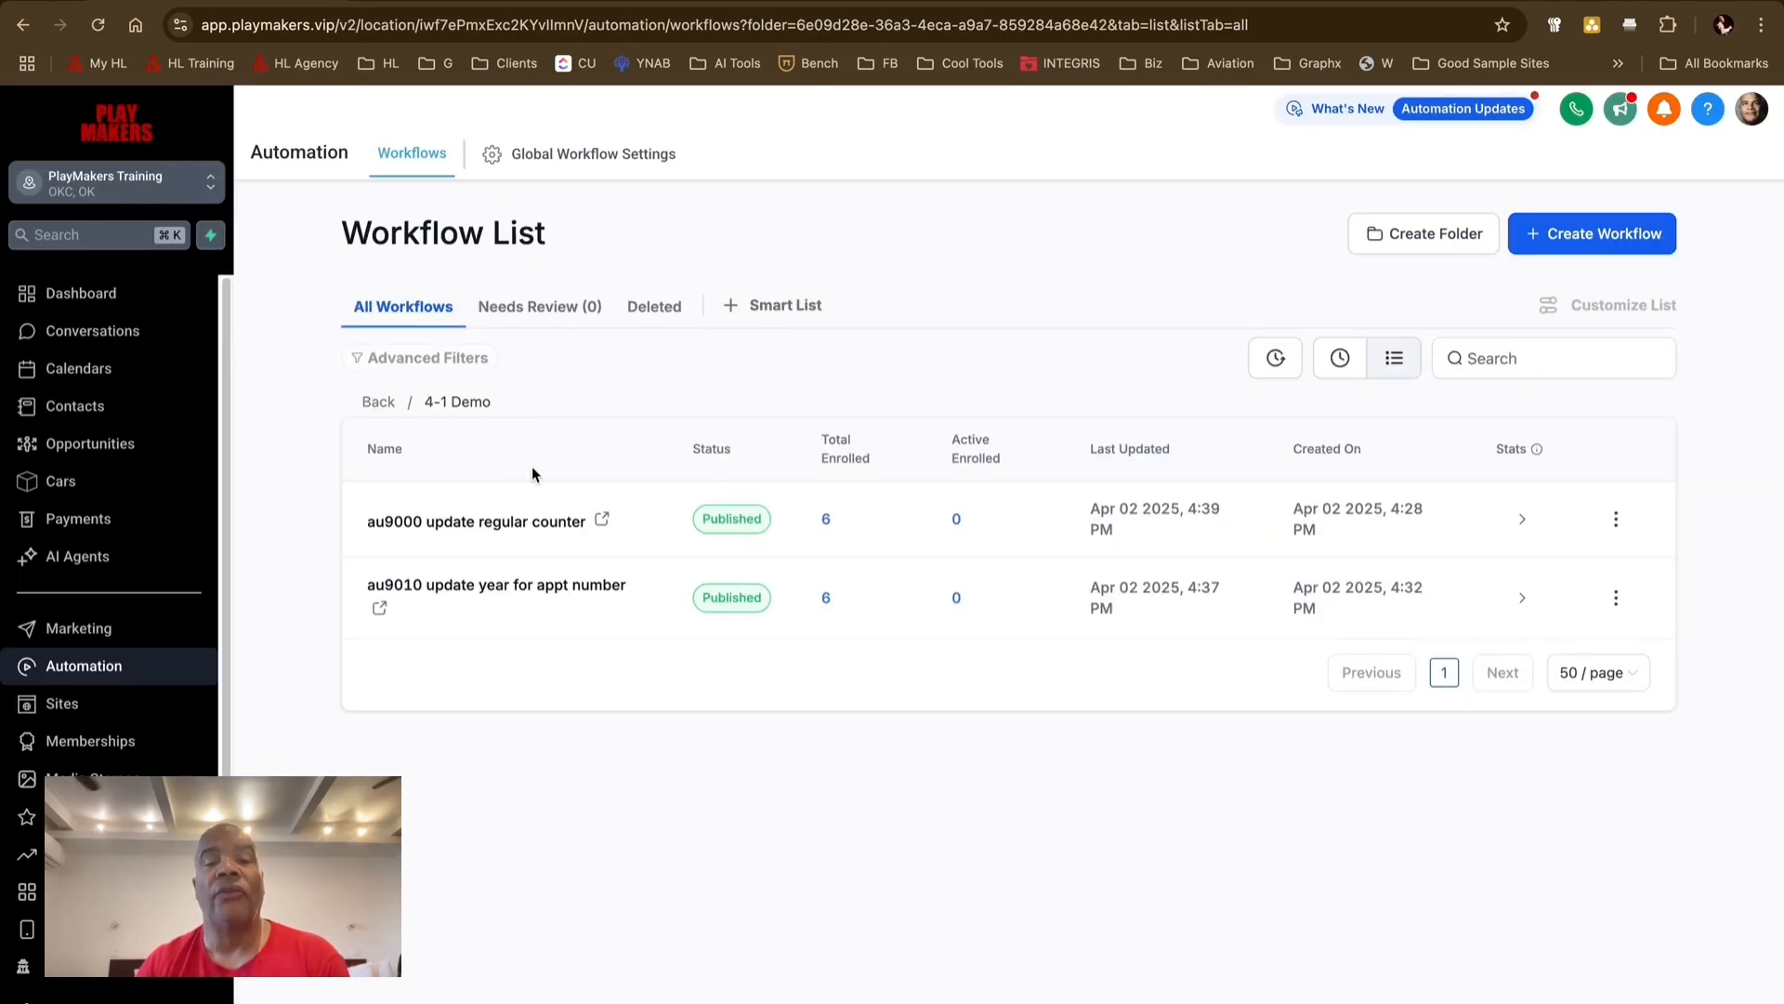
left_click(531, 516)
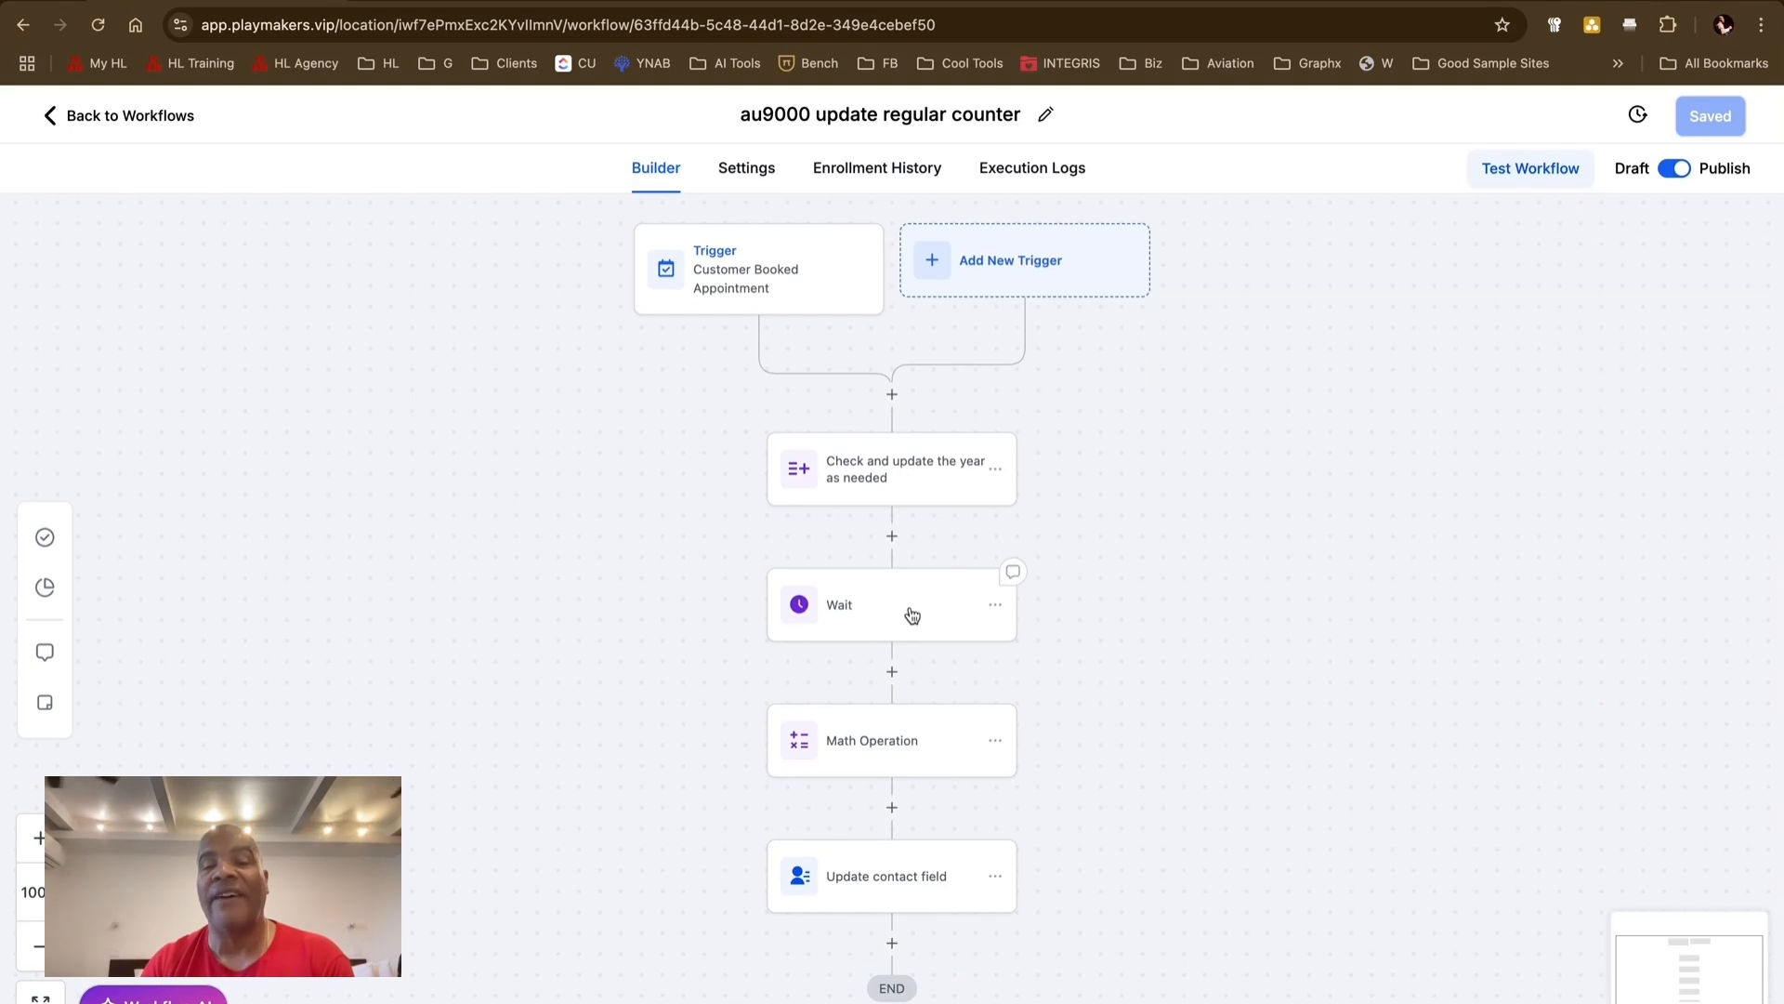
scroll(1099, 721, "down", 4)
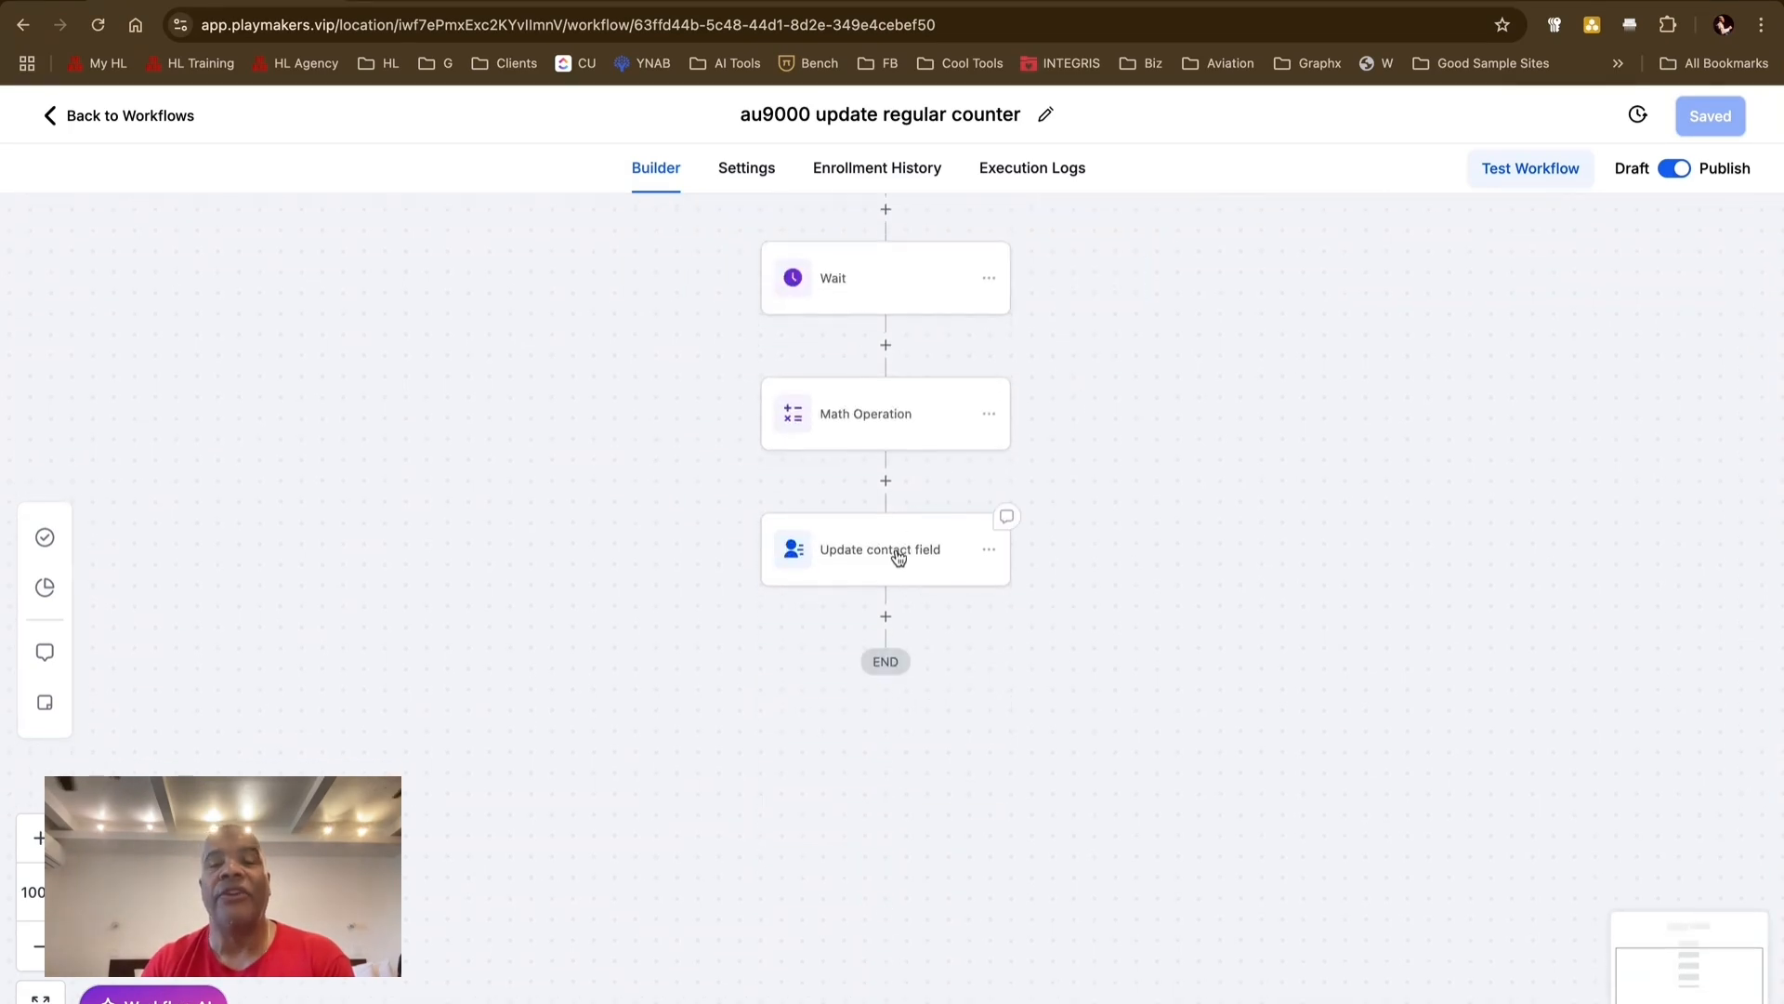
left_click(895, 553)
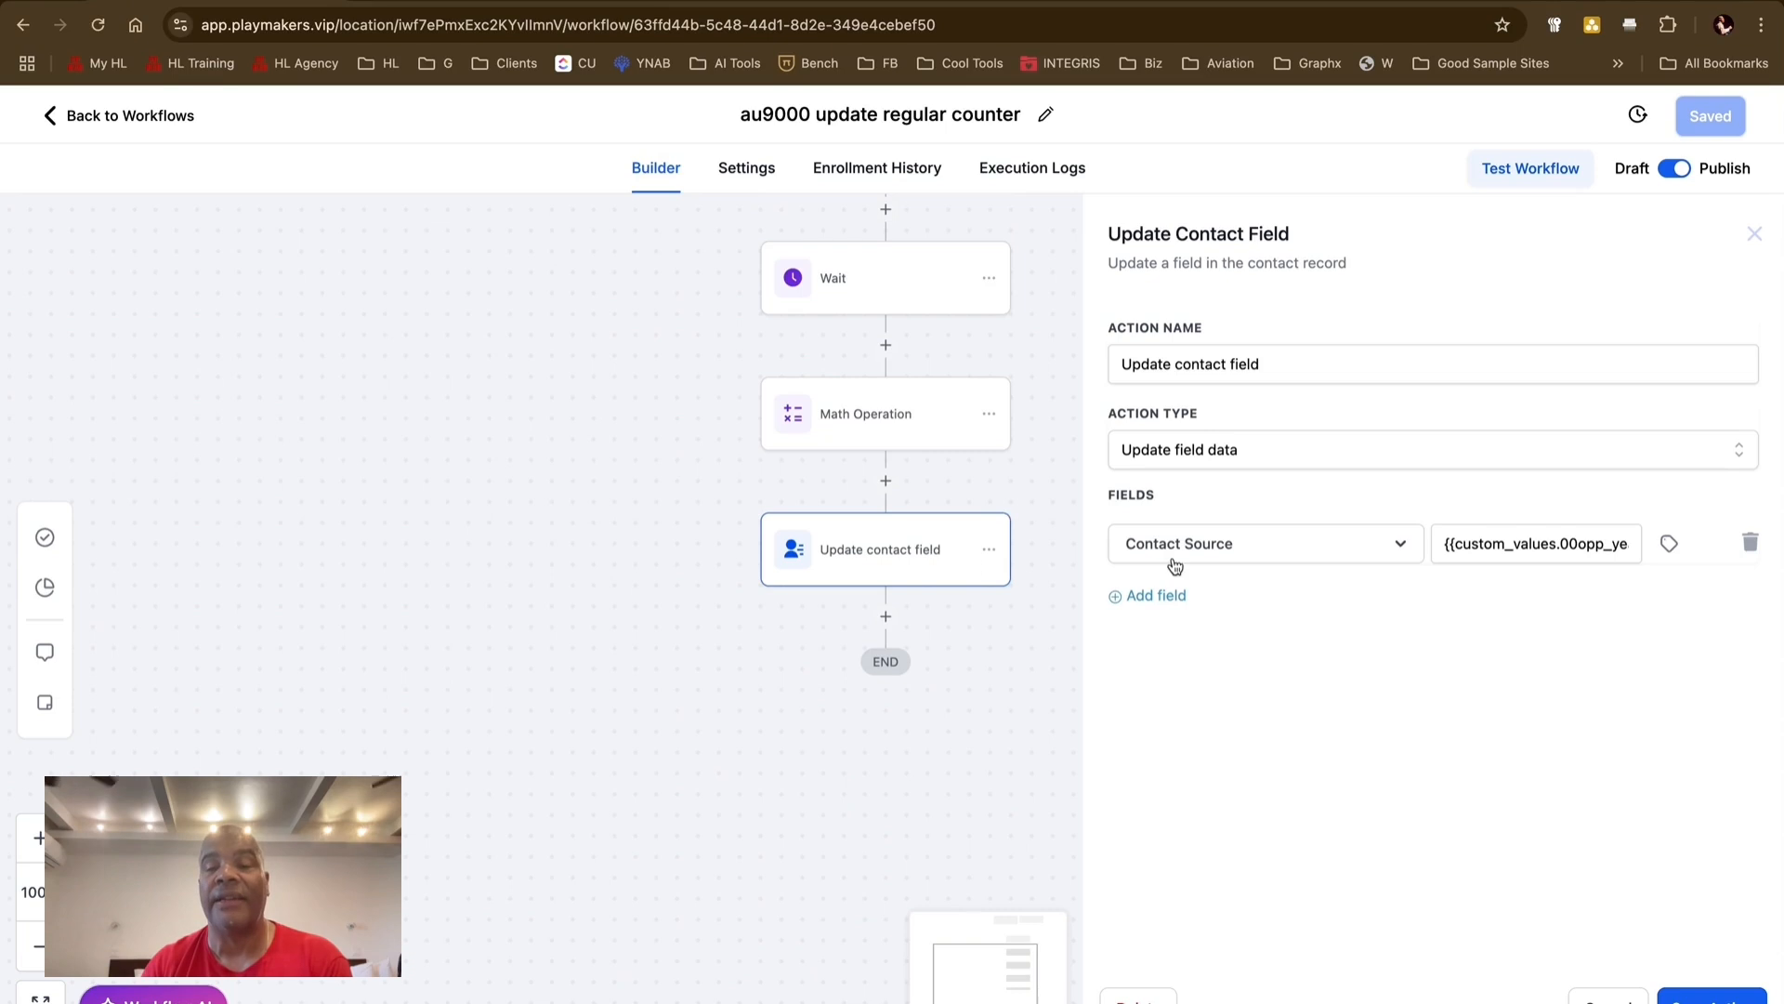
- Read through the full Contact Source value expression to its end, and close the action without editing it
left_click(1468, 544)
key("Right")
key("Right")
key("Right")
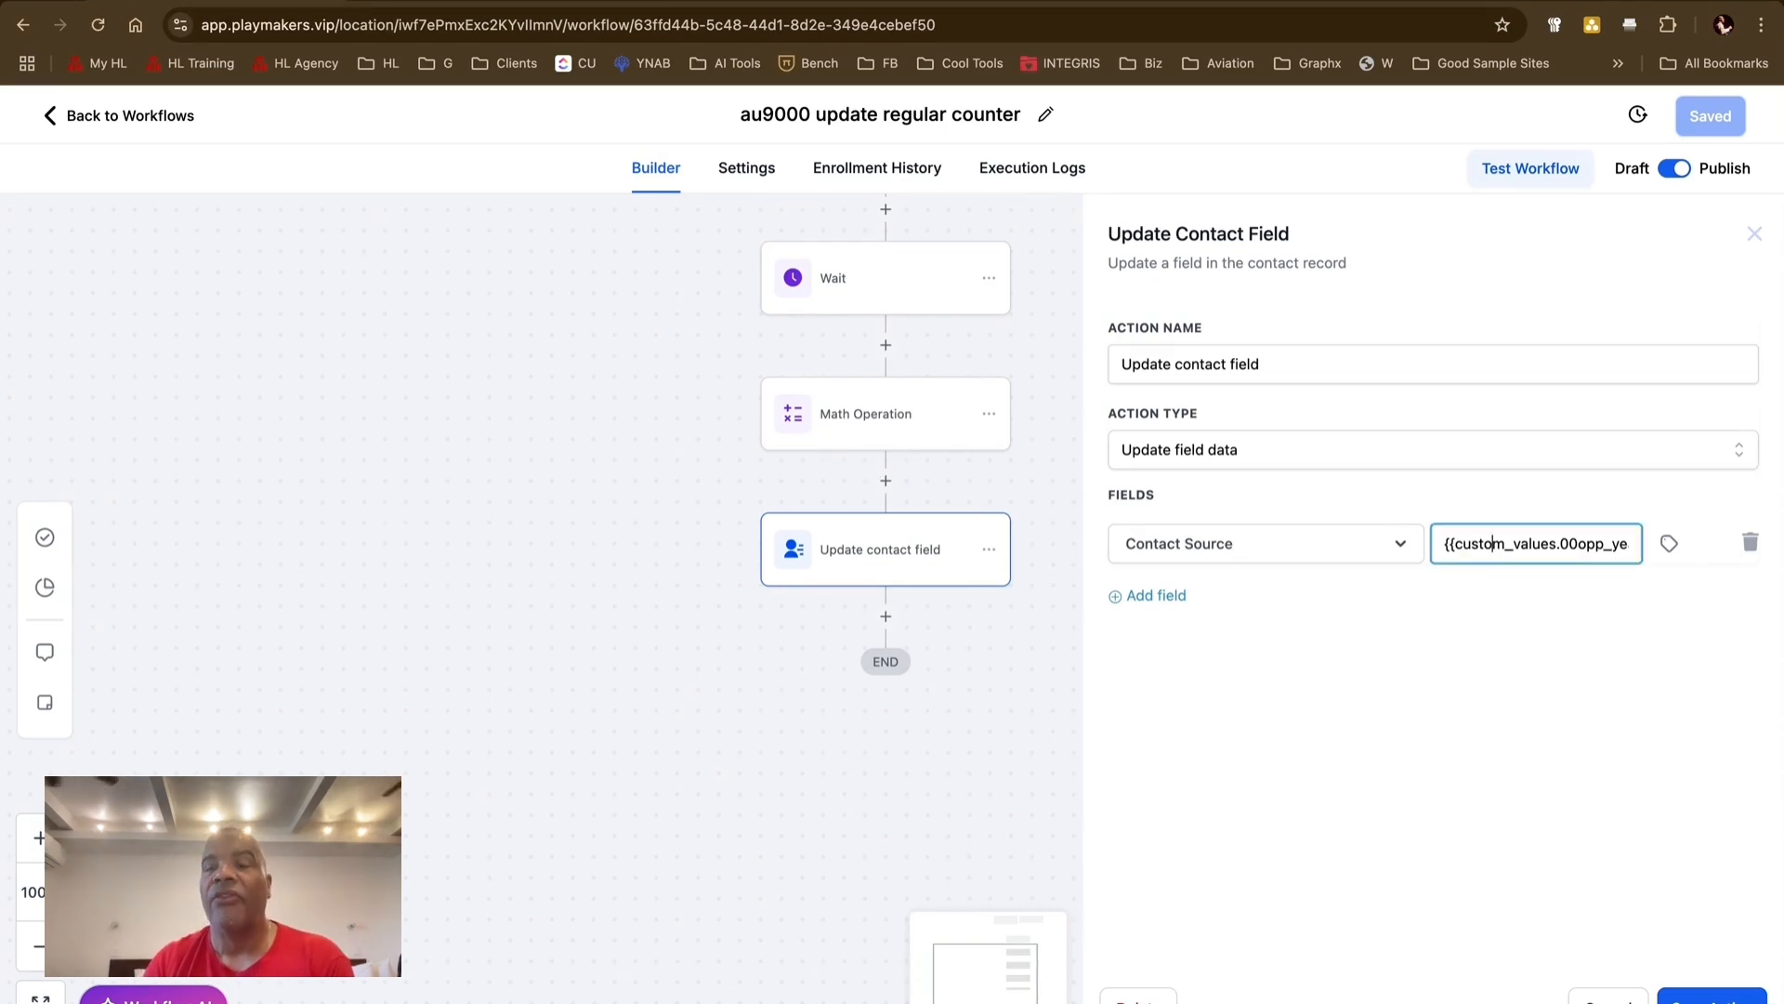
key("Right")
key("Right")
key("Right")
key("Right")
key("Right")
key("Right")
key("Right")
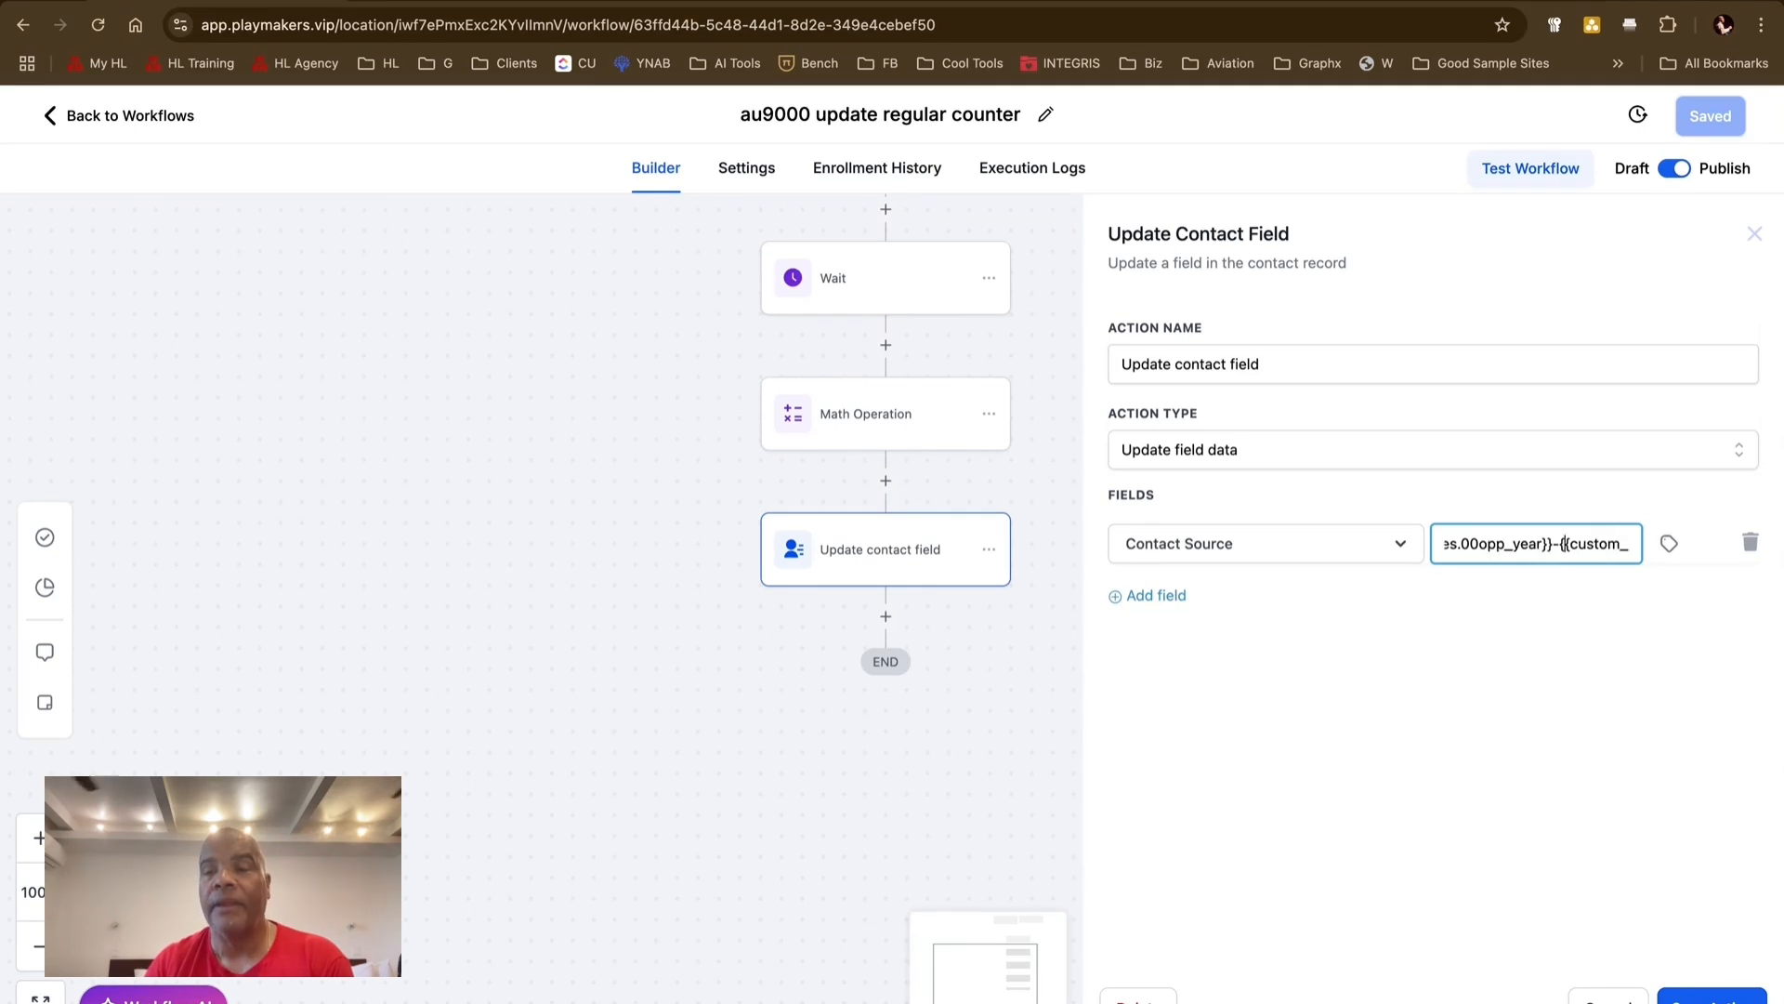
key("Right")
key("Right")
key("Right")
key("Right")
key("Right")
key("Right")
key("Right")
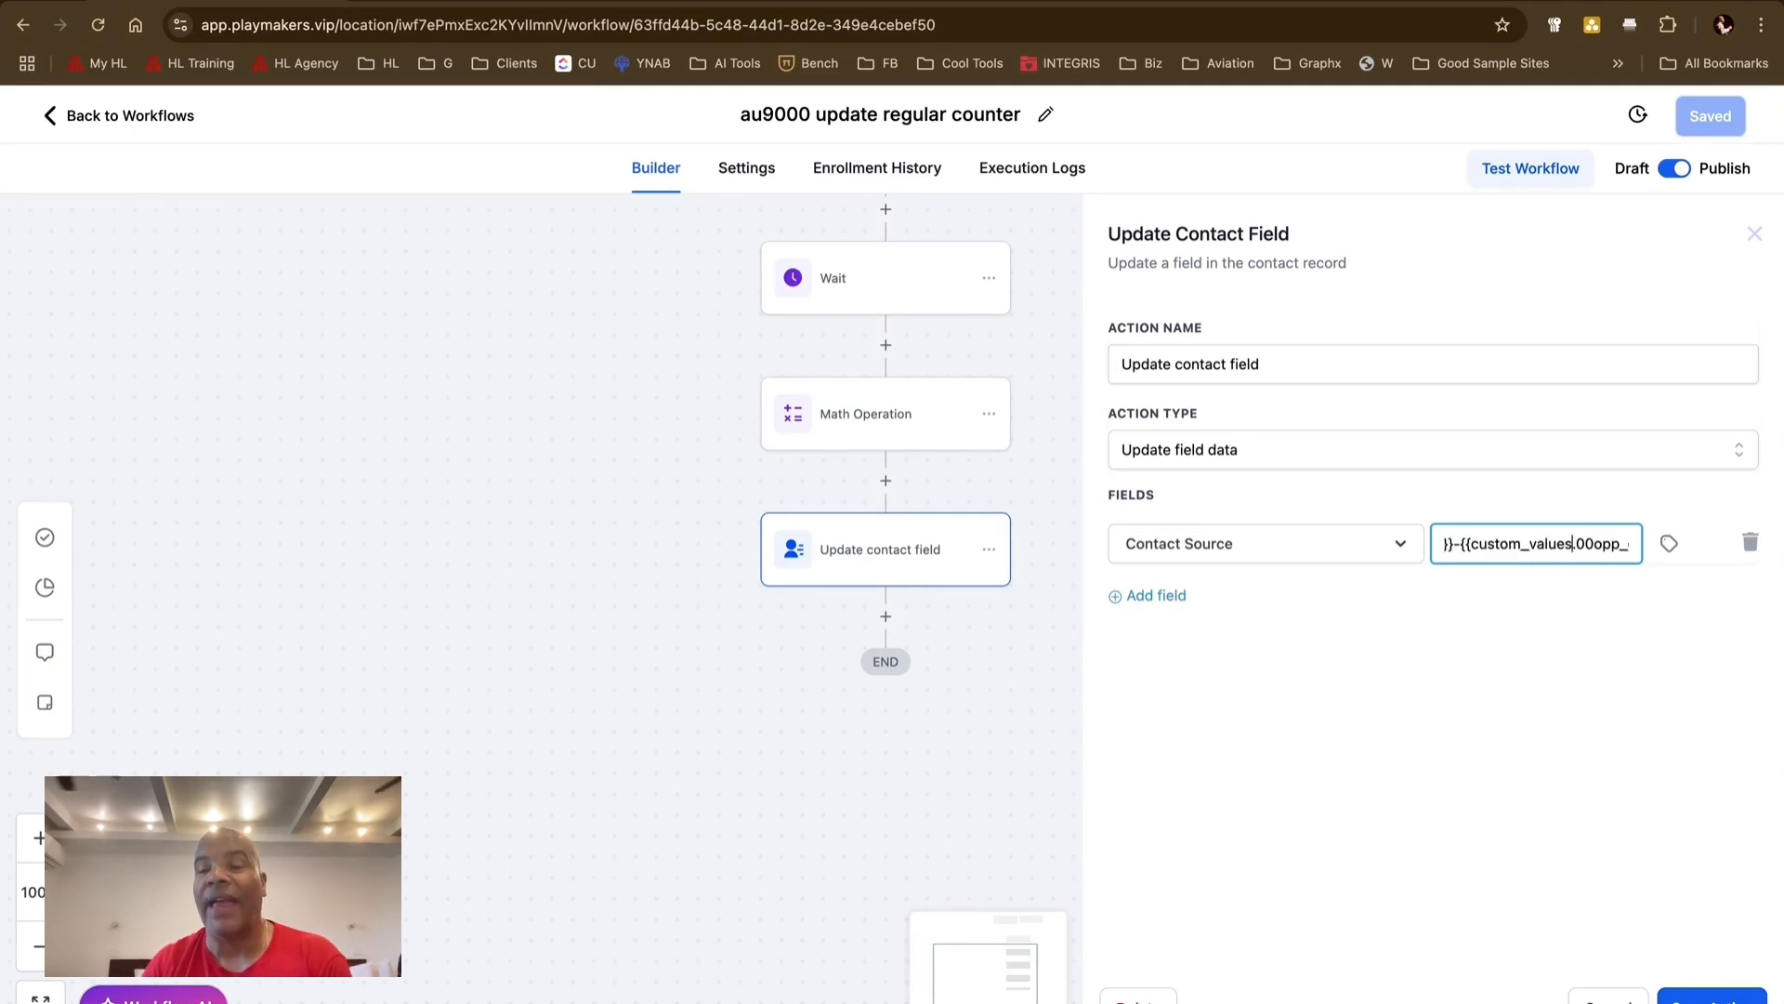
key("Right")
key("Right")
key("Right")
key("Right")
key("Right")
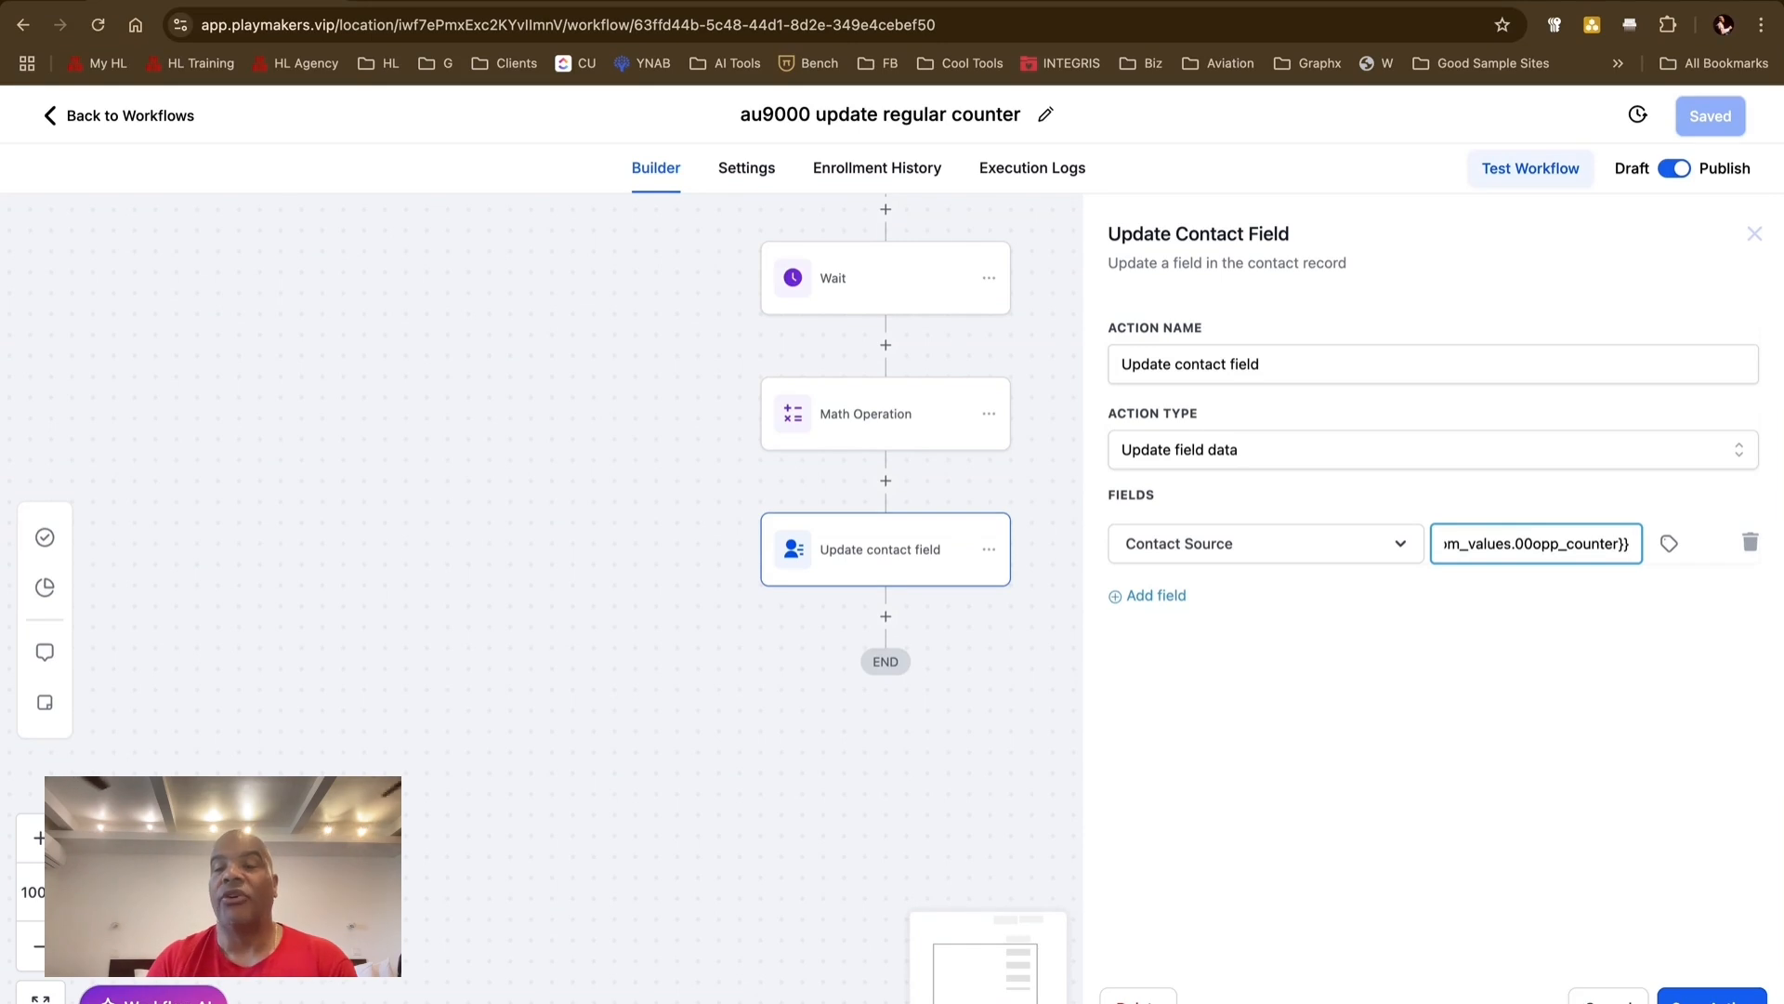
left_click(1593, 988)
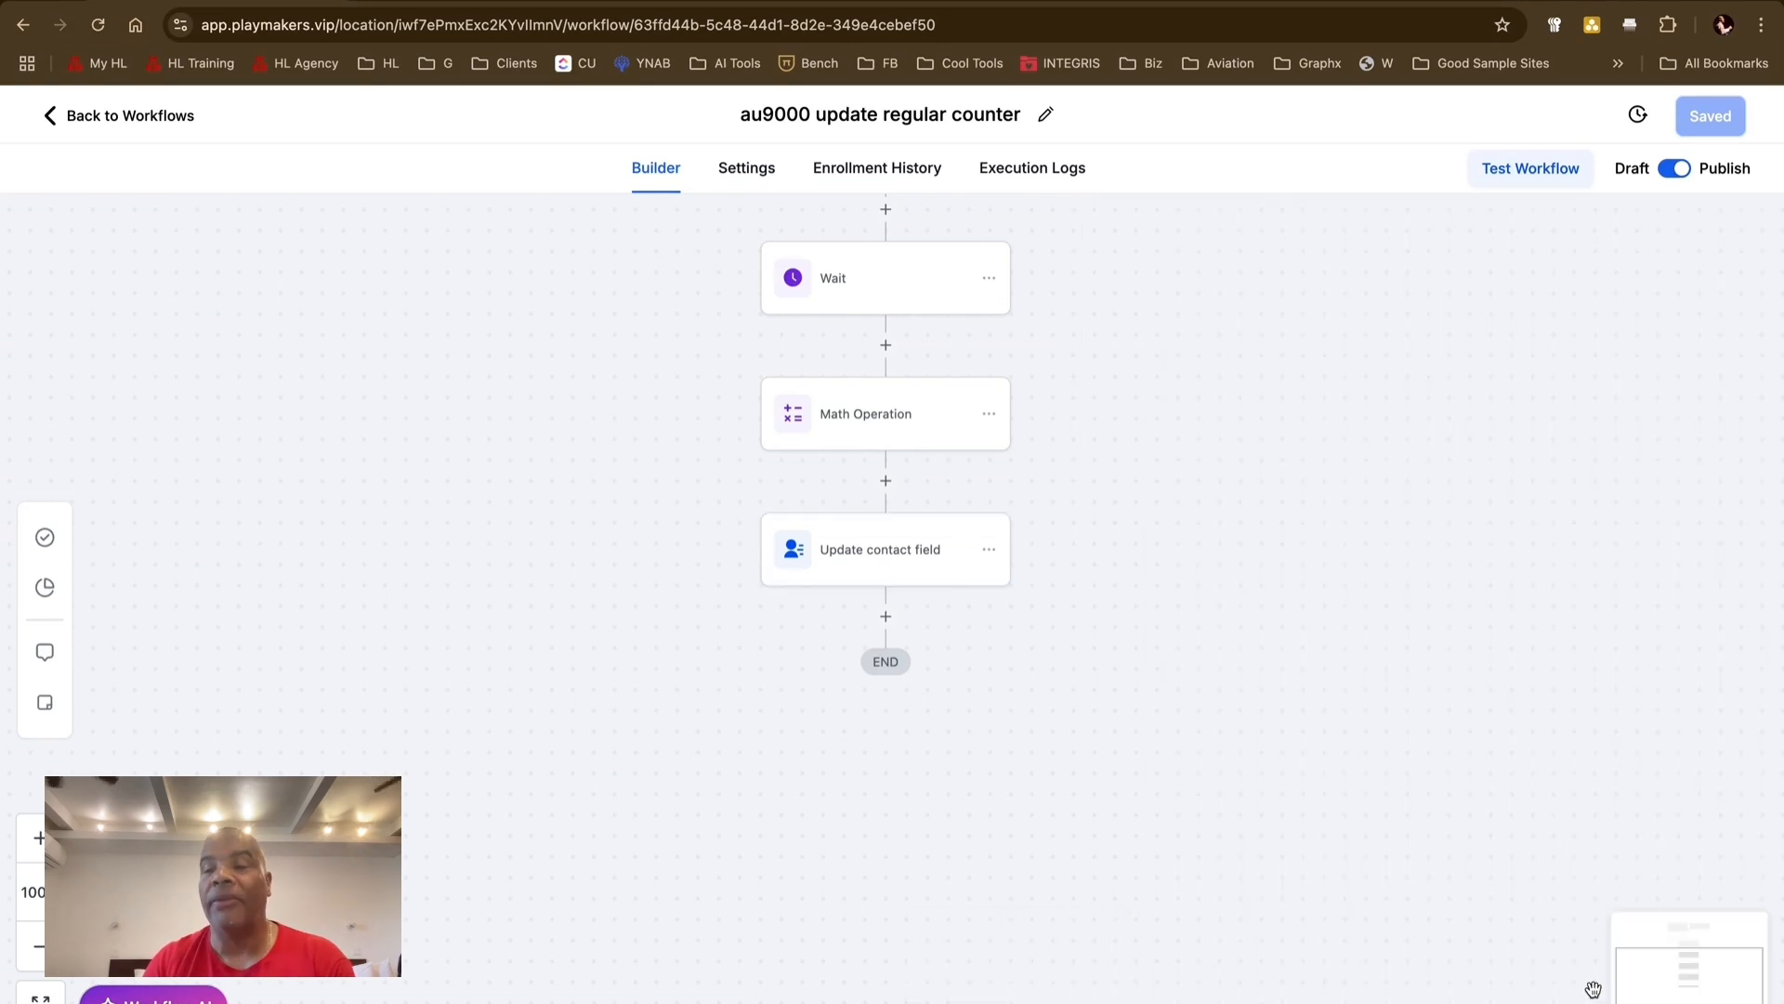
- Leave the workflow for the Contacts list and hide its Tags, Phone, Last Activity, Email and Created columns
left_click(155, 115)
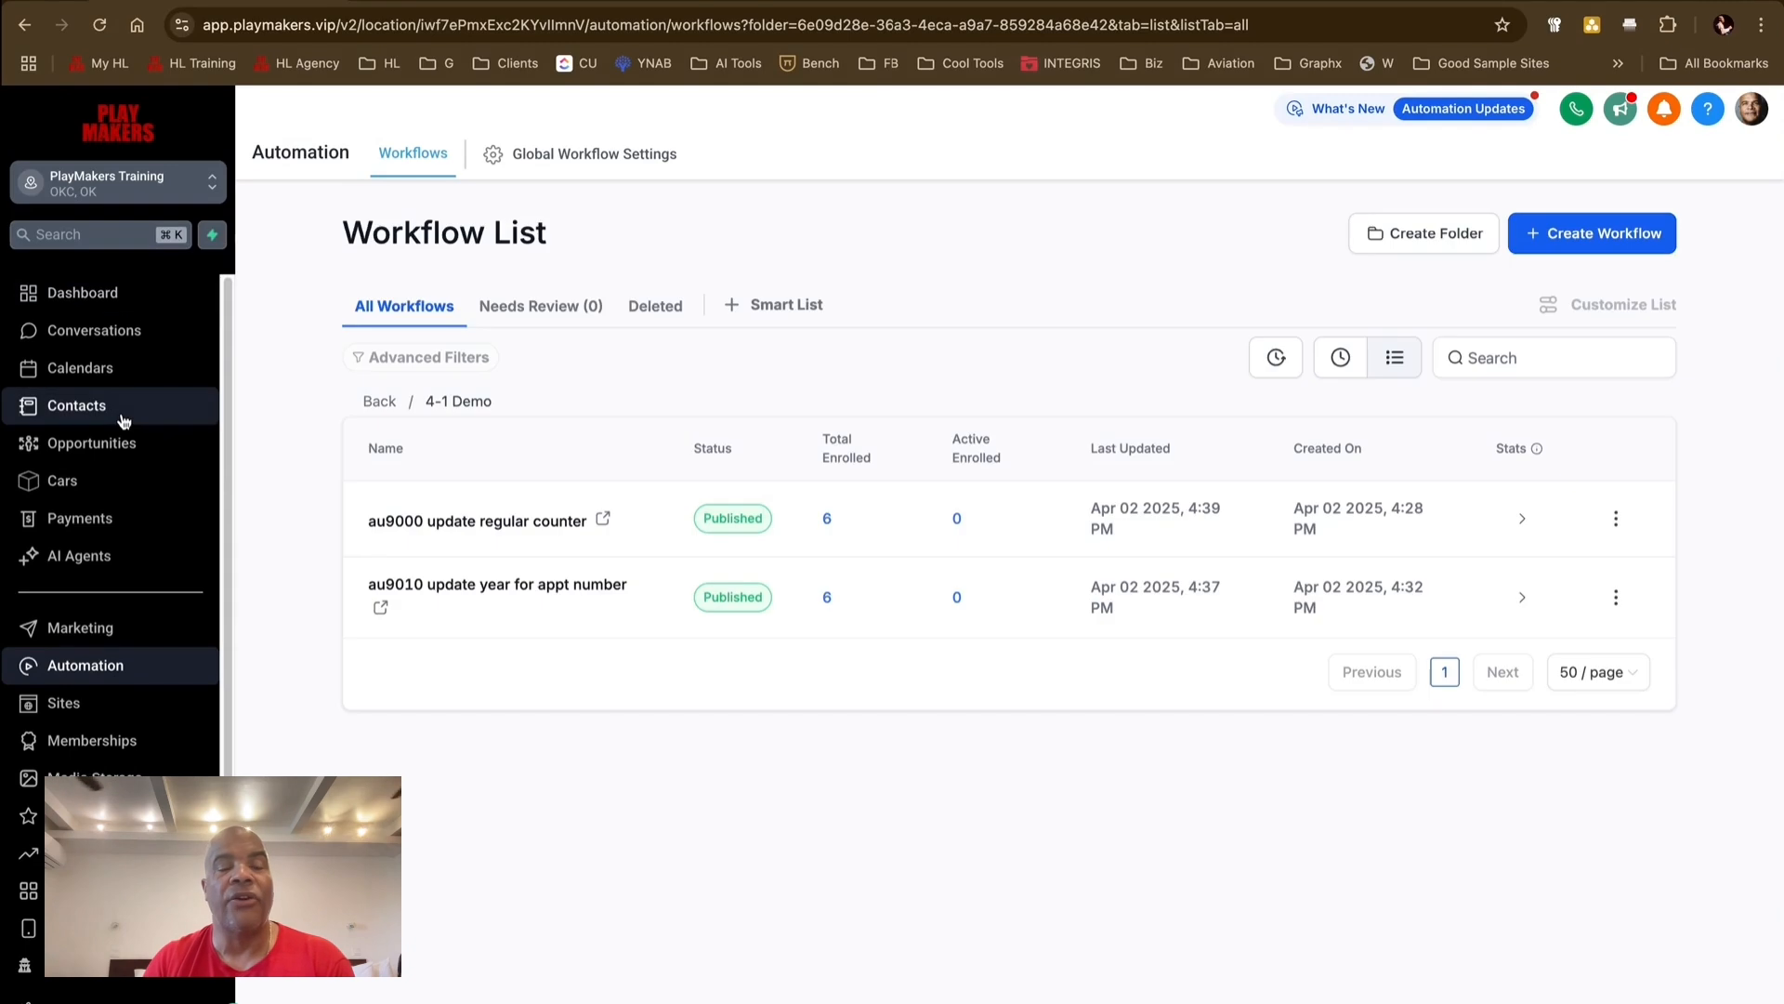
left_click(102, 406)
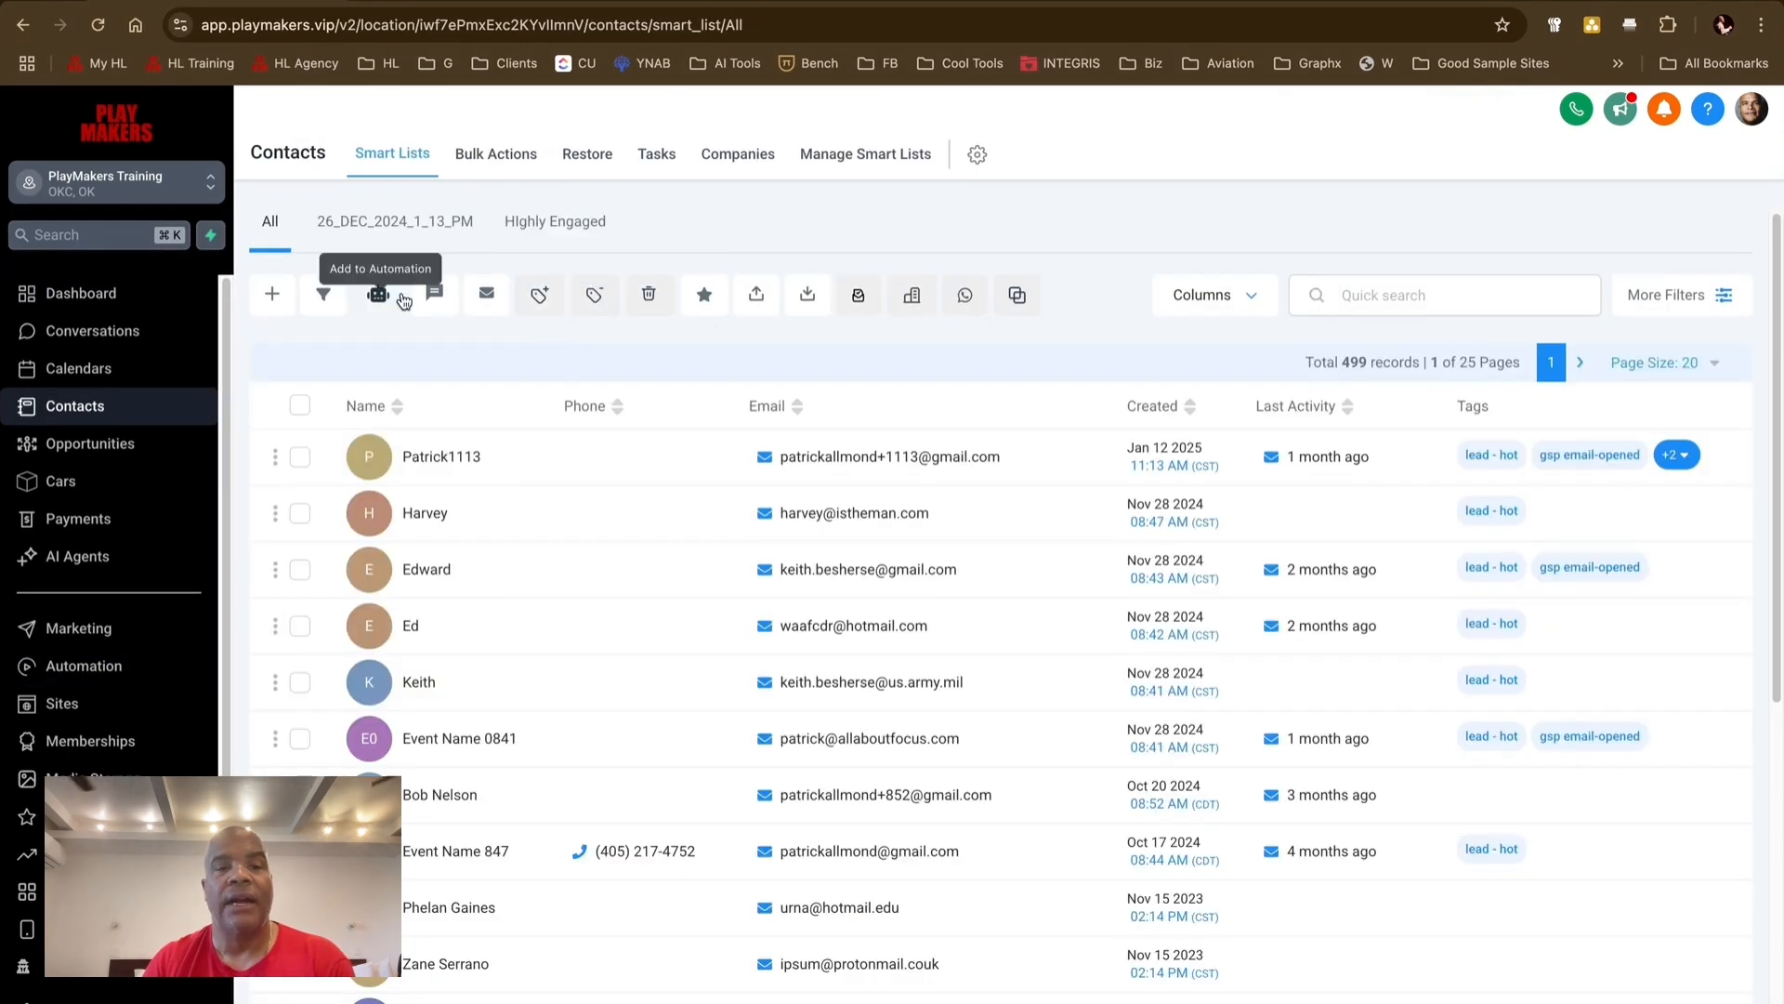
left_click(1260, 296)
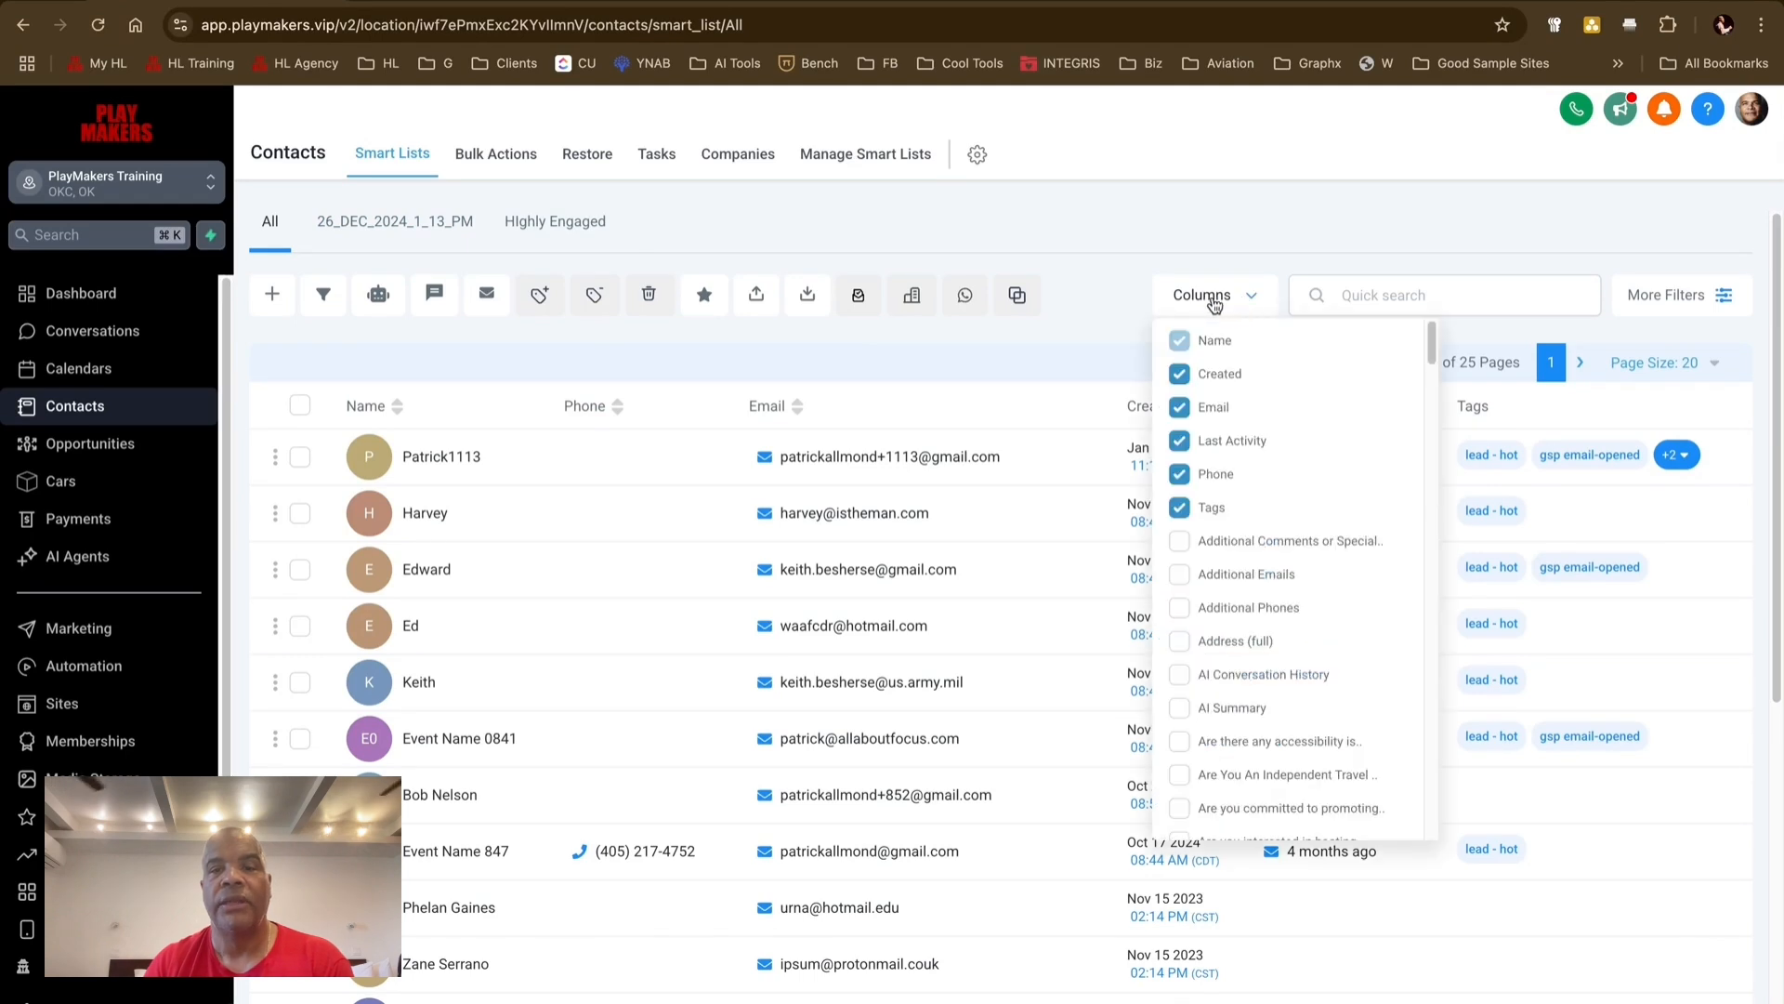
left_click(1179, 507)
left_click(1179, 474)
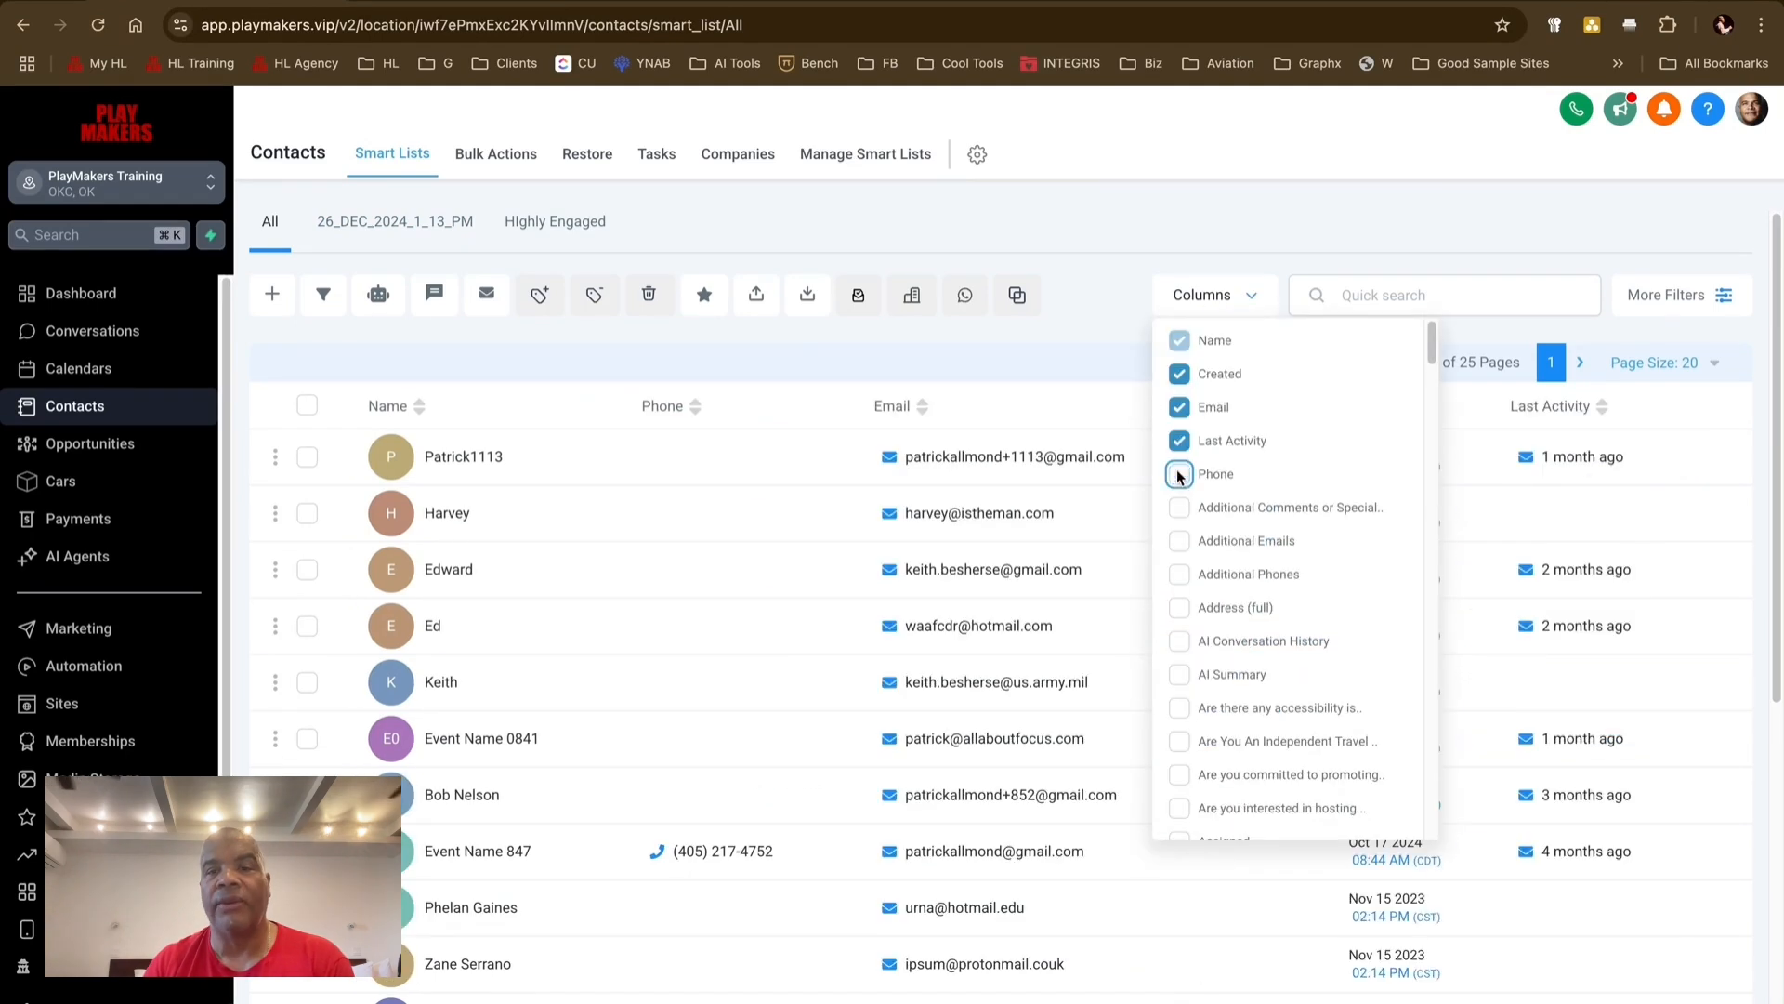
left_click(1180, 440)
left_click(1178, 409)
left_click(1180, 374)
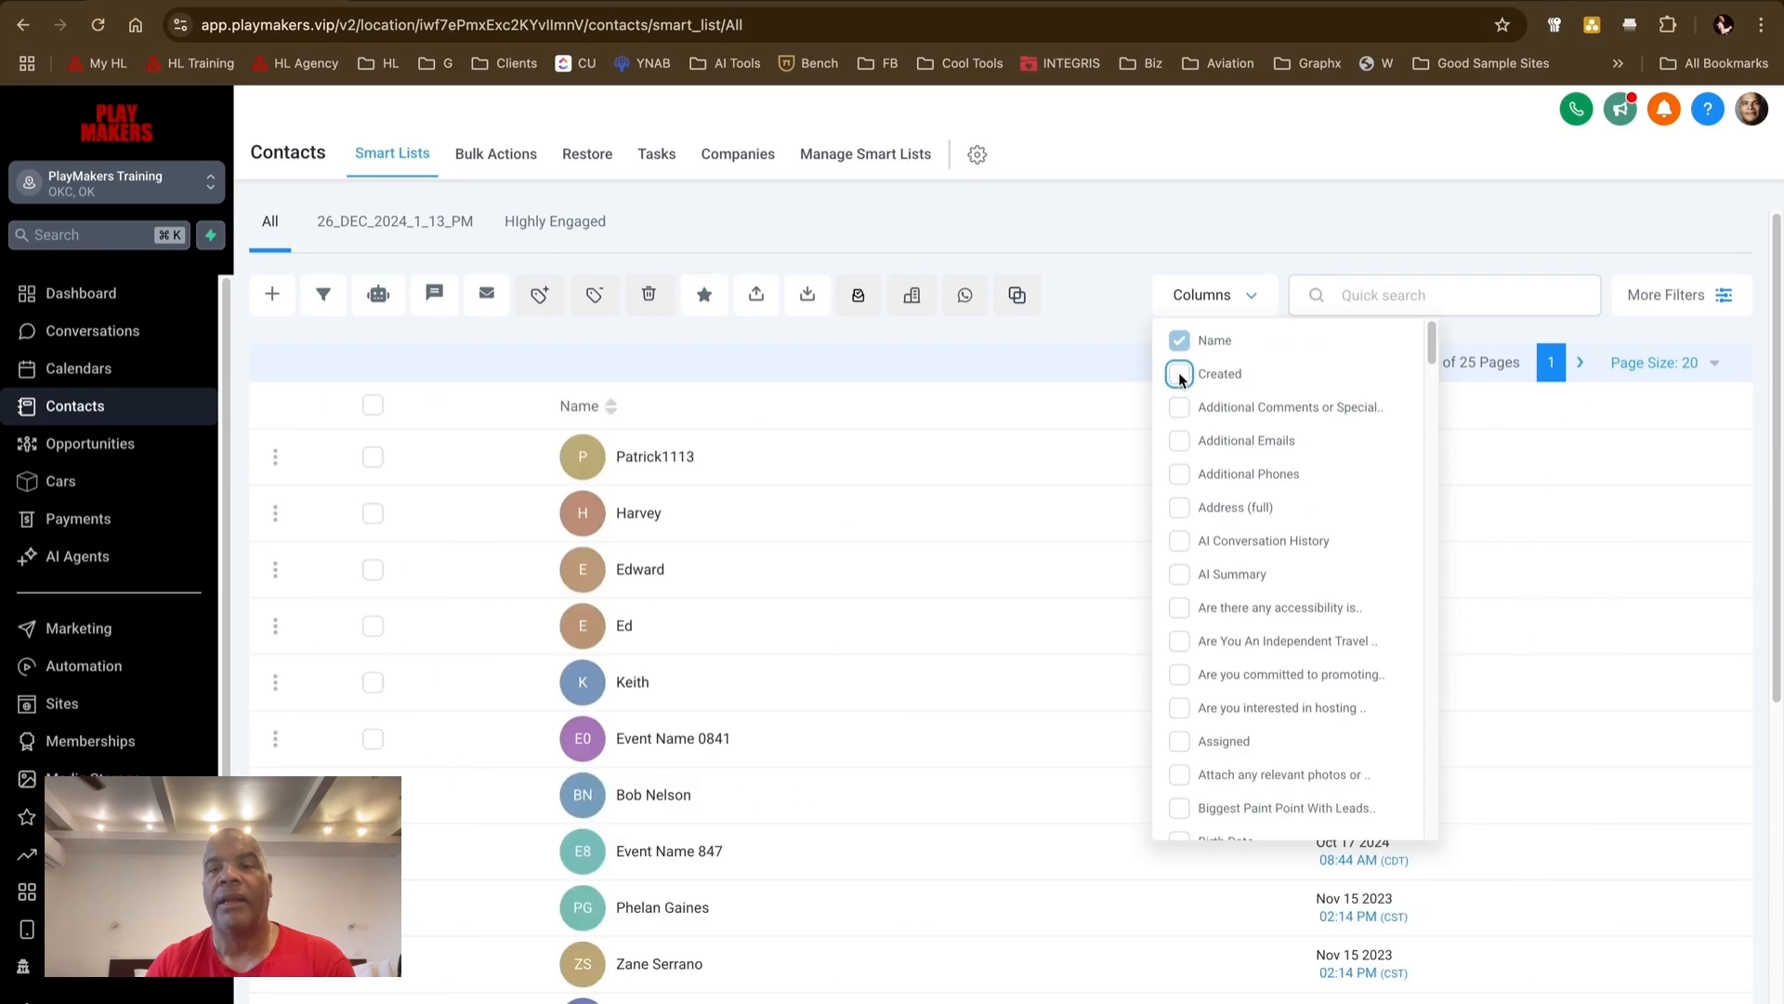
- Find the Source field among the available contact columns and show it beside the Name column
scroll(1301, 604, "down", 10)
scroll(1303, 649, "down", 5)
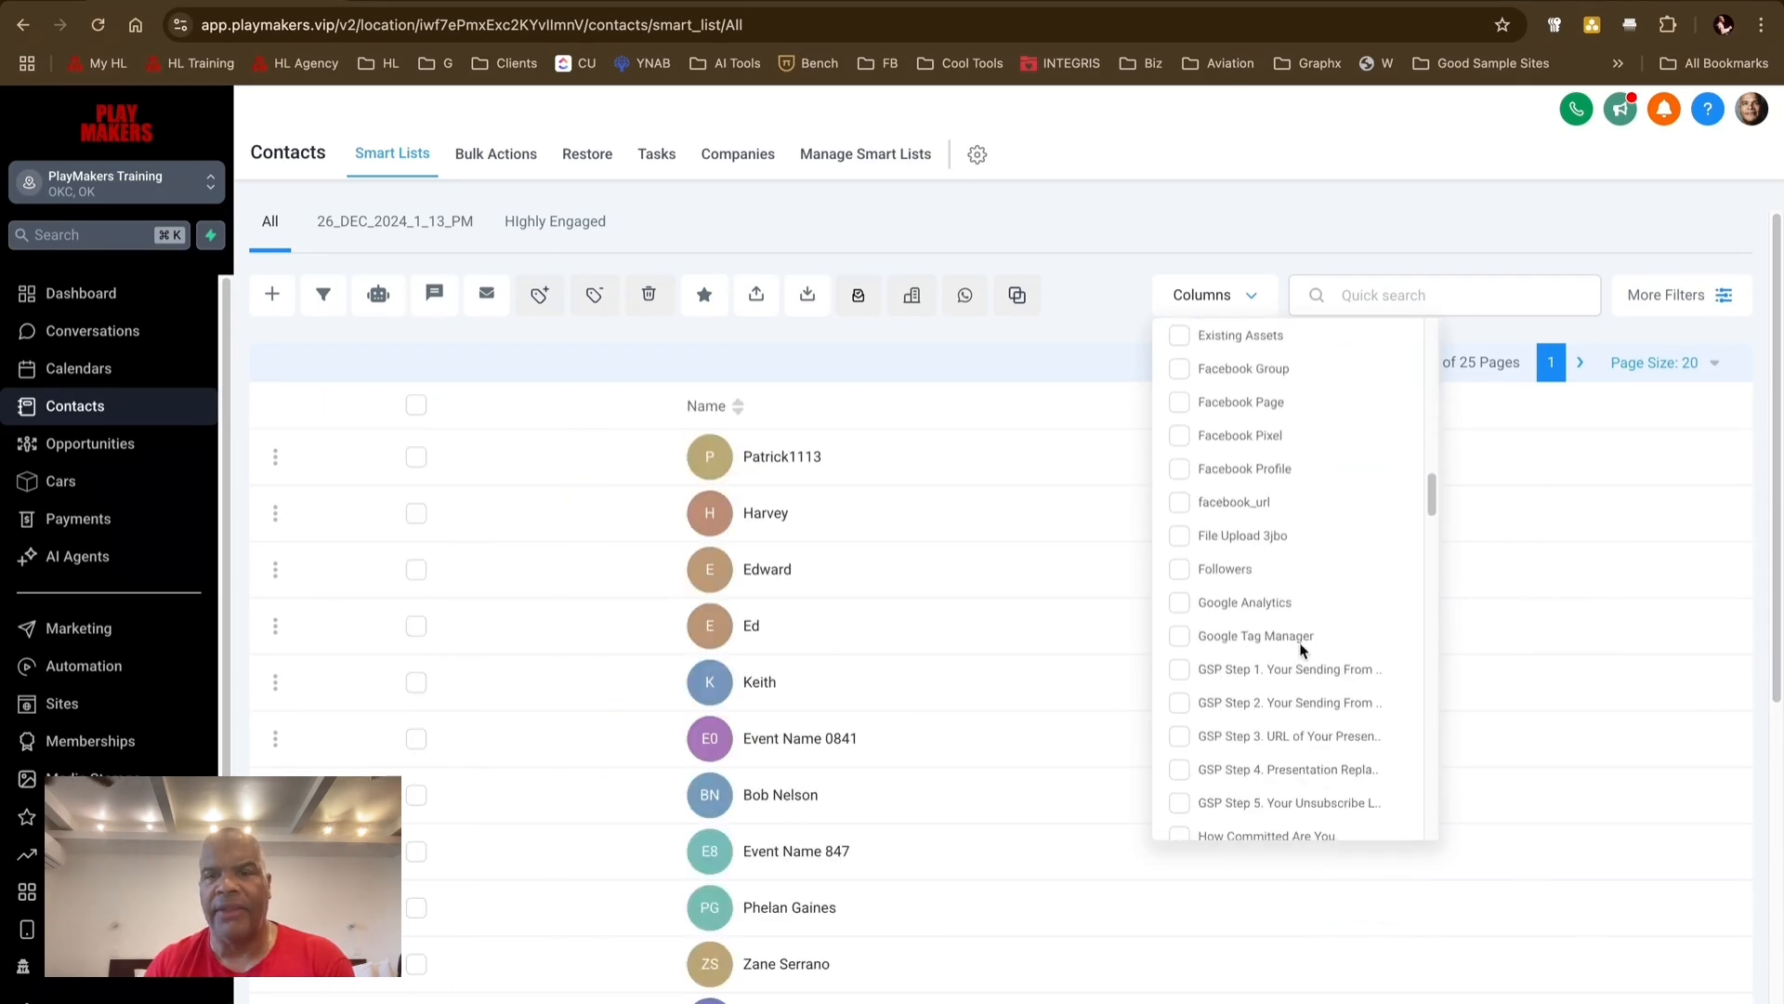
scroll(1303, 650, "up", 8)
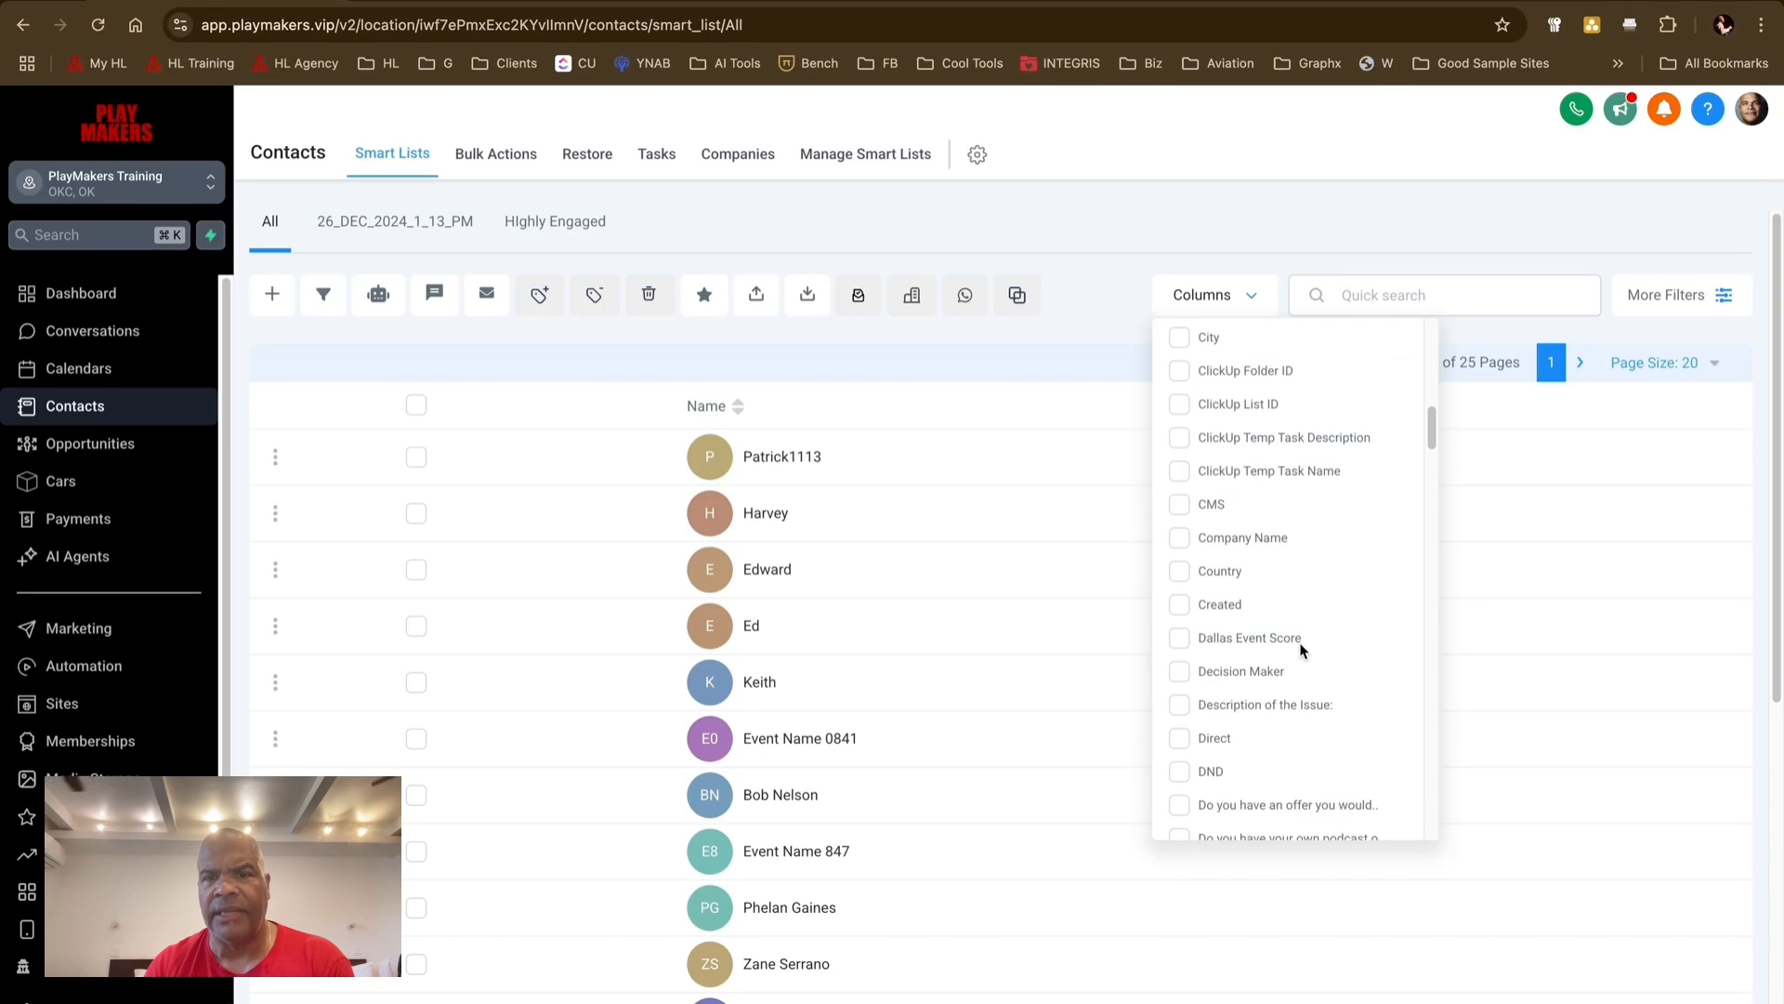
scroll(1303, 649, "down", 15)
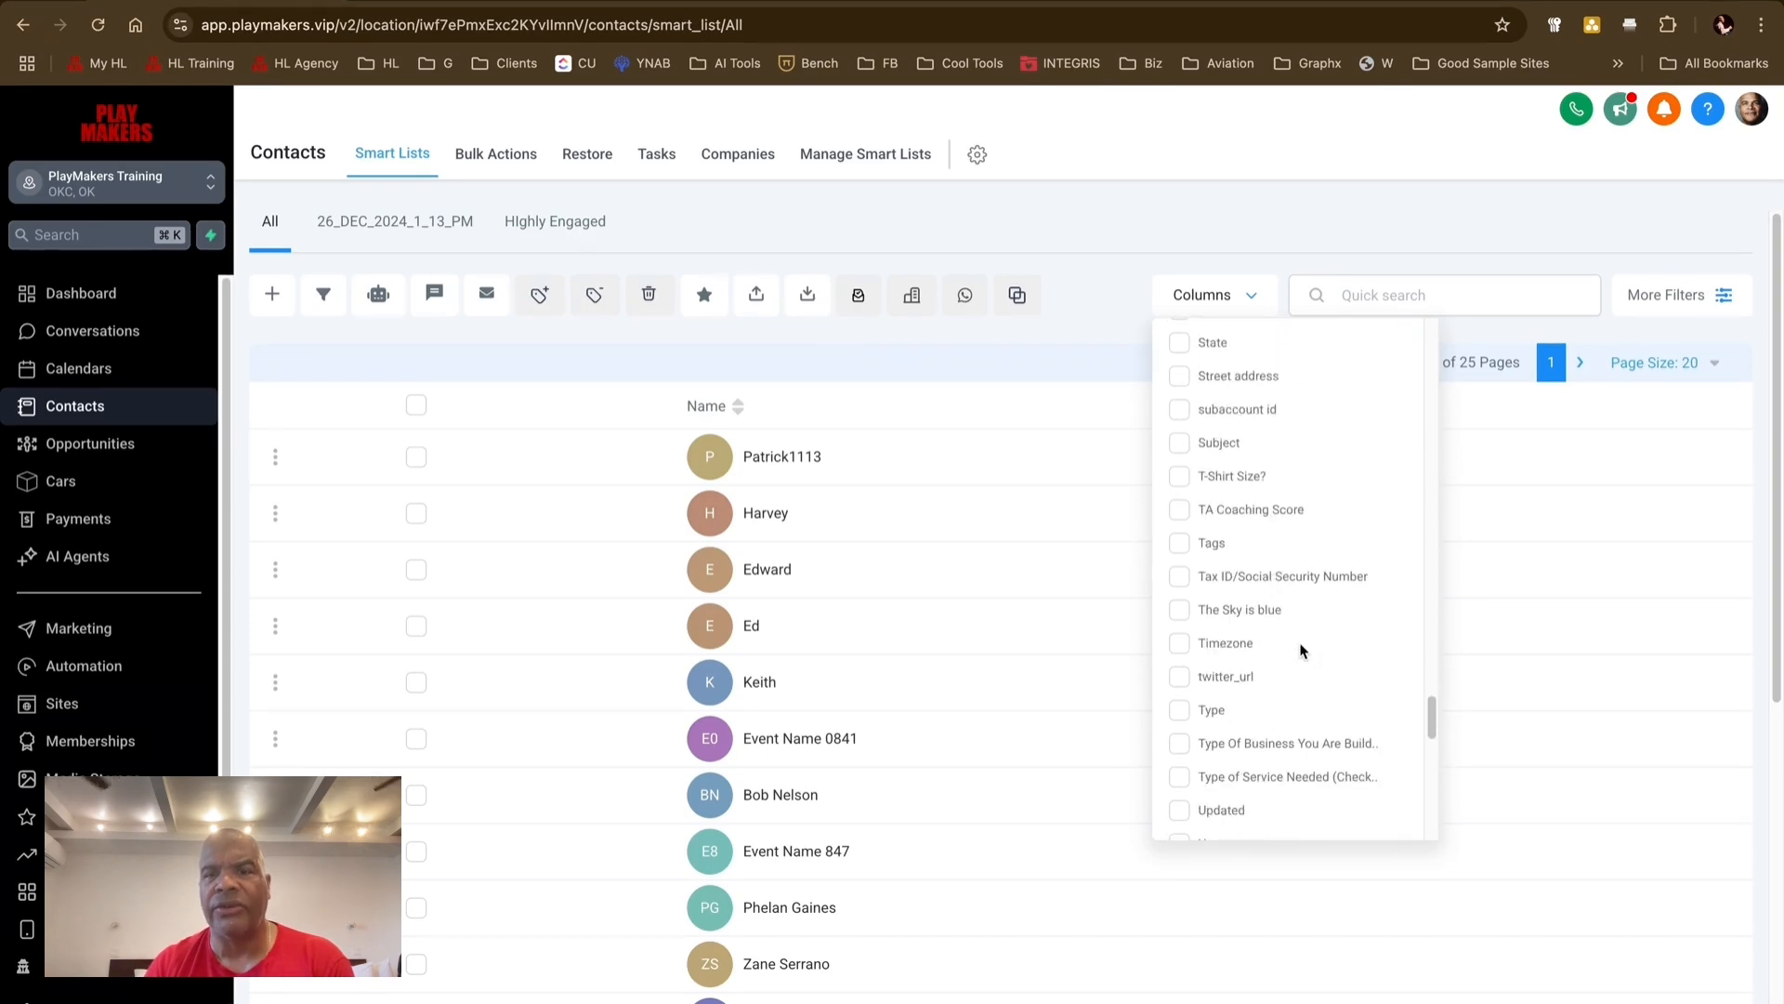
scroll(1303, 650, "down", 8)
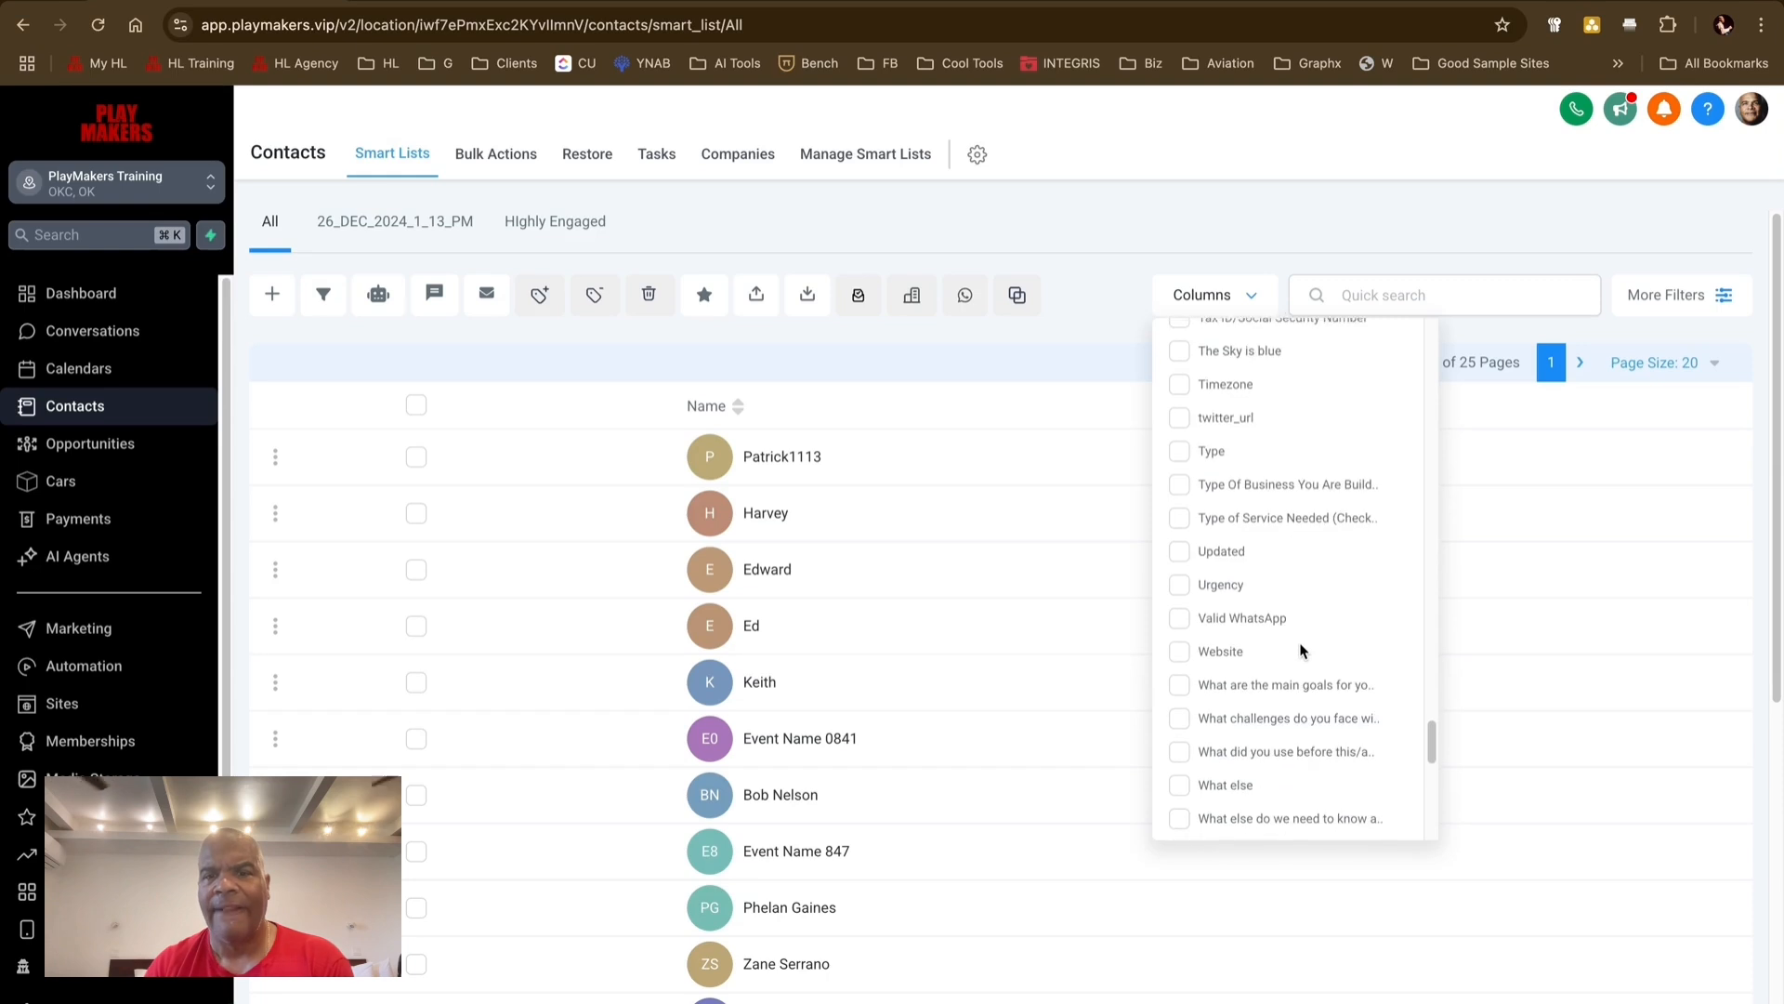
scroll(1299, 641, "down", 3)
scroll(1292, 660, "up", 10)
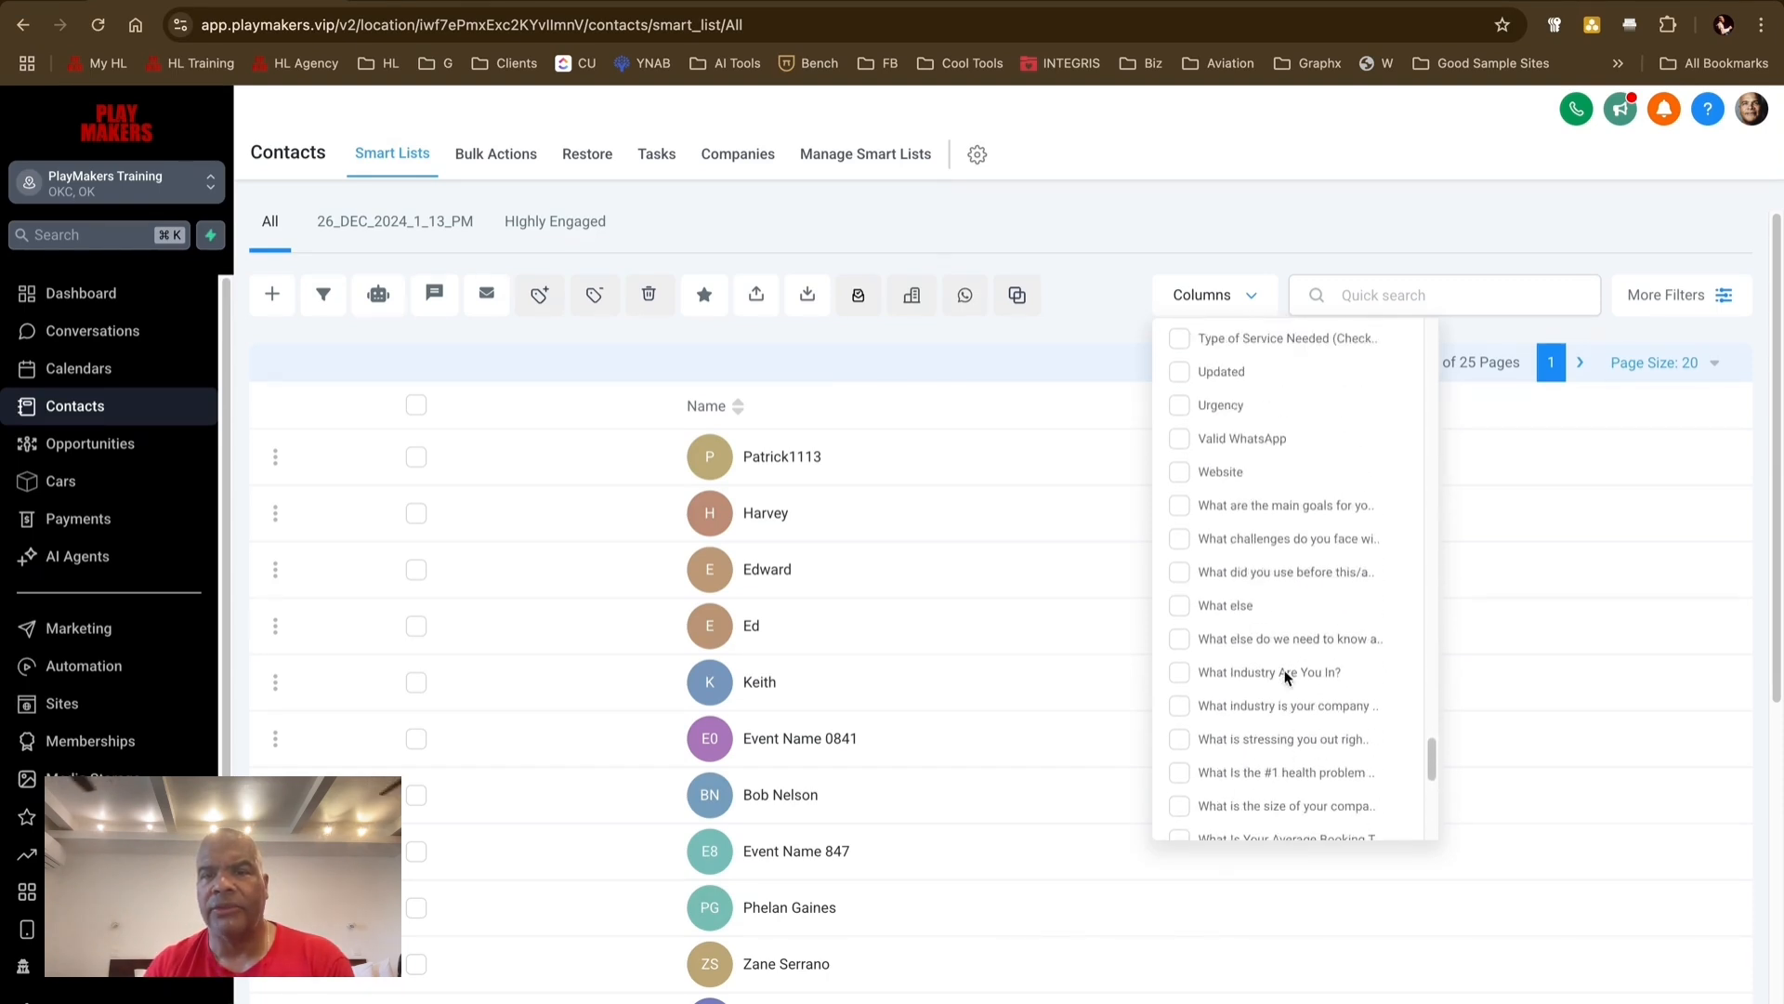
scroll(1287, 677, "up", 2)
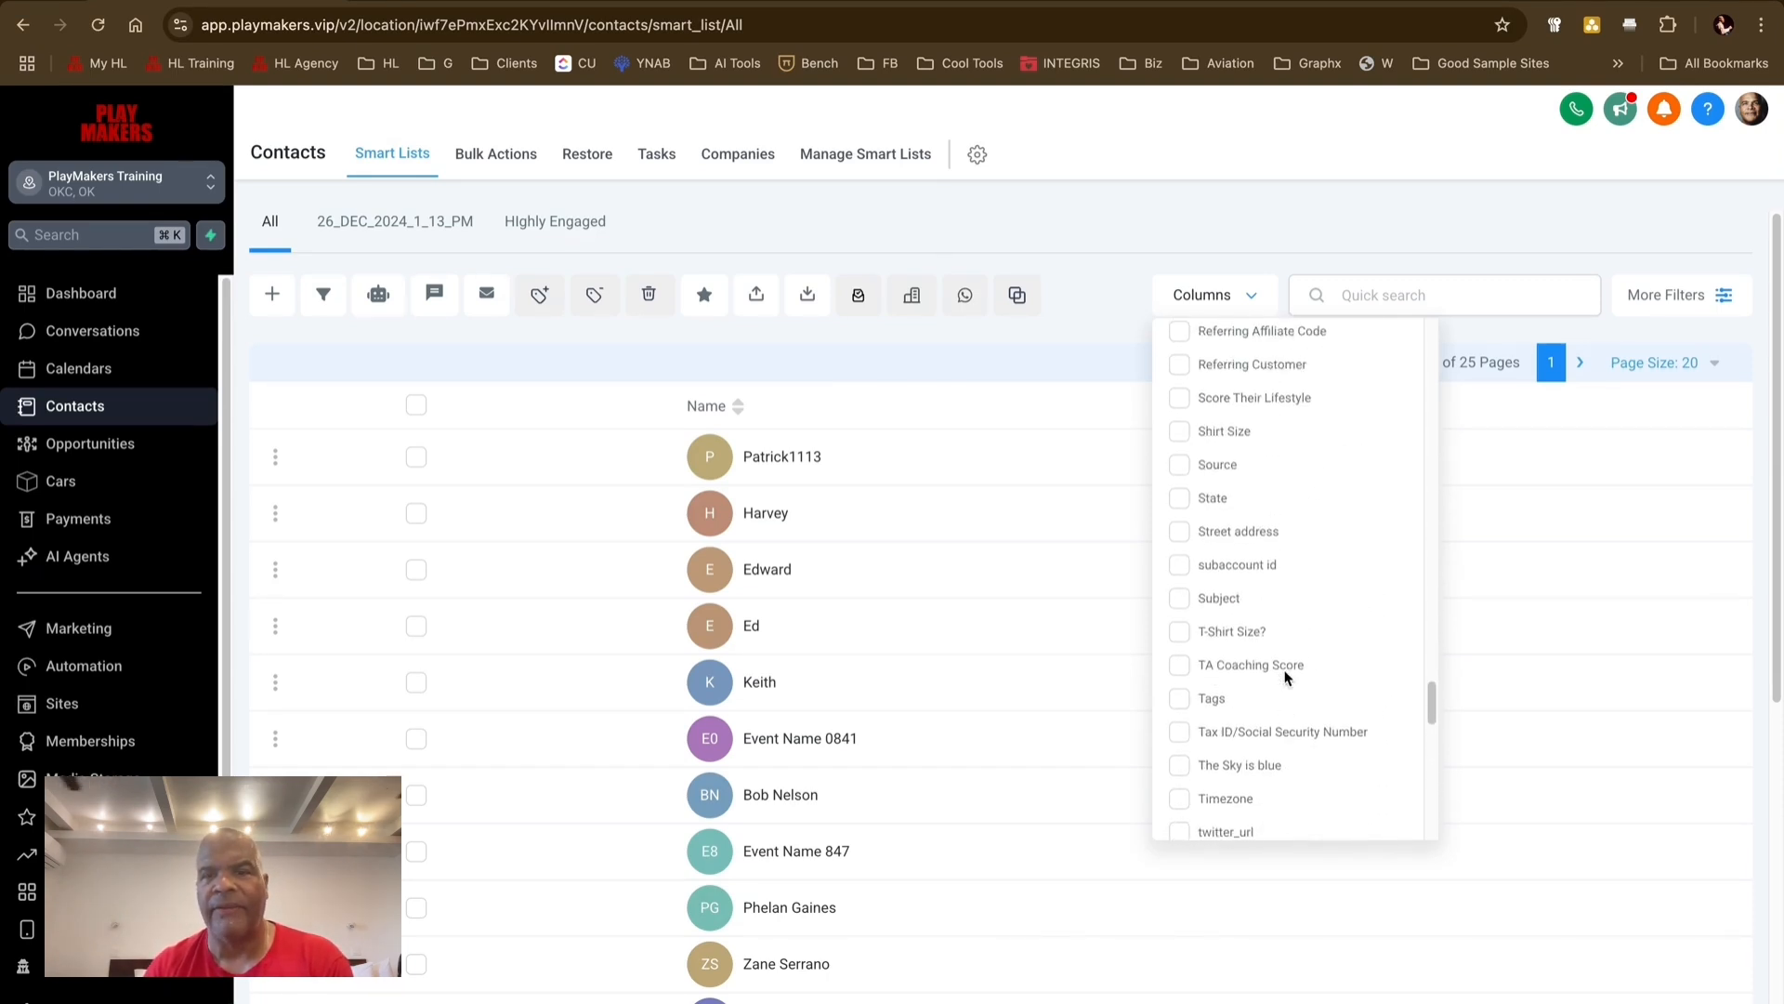
left_click(1179, 463)
left_click(1242, 160)
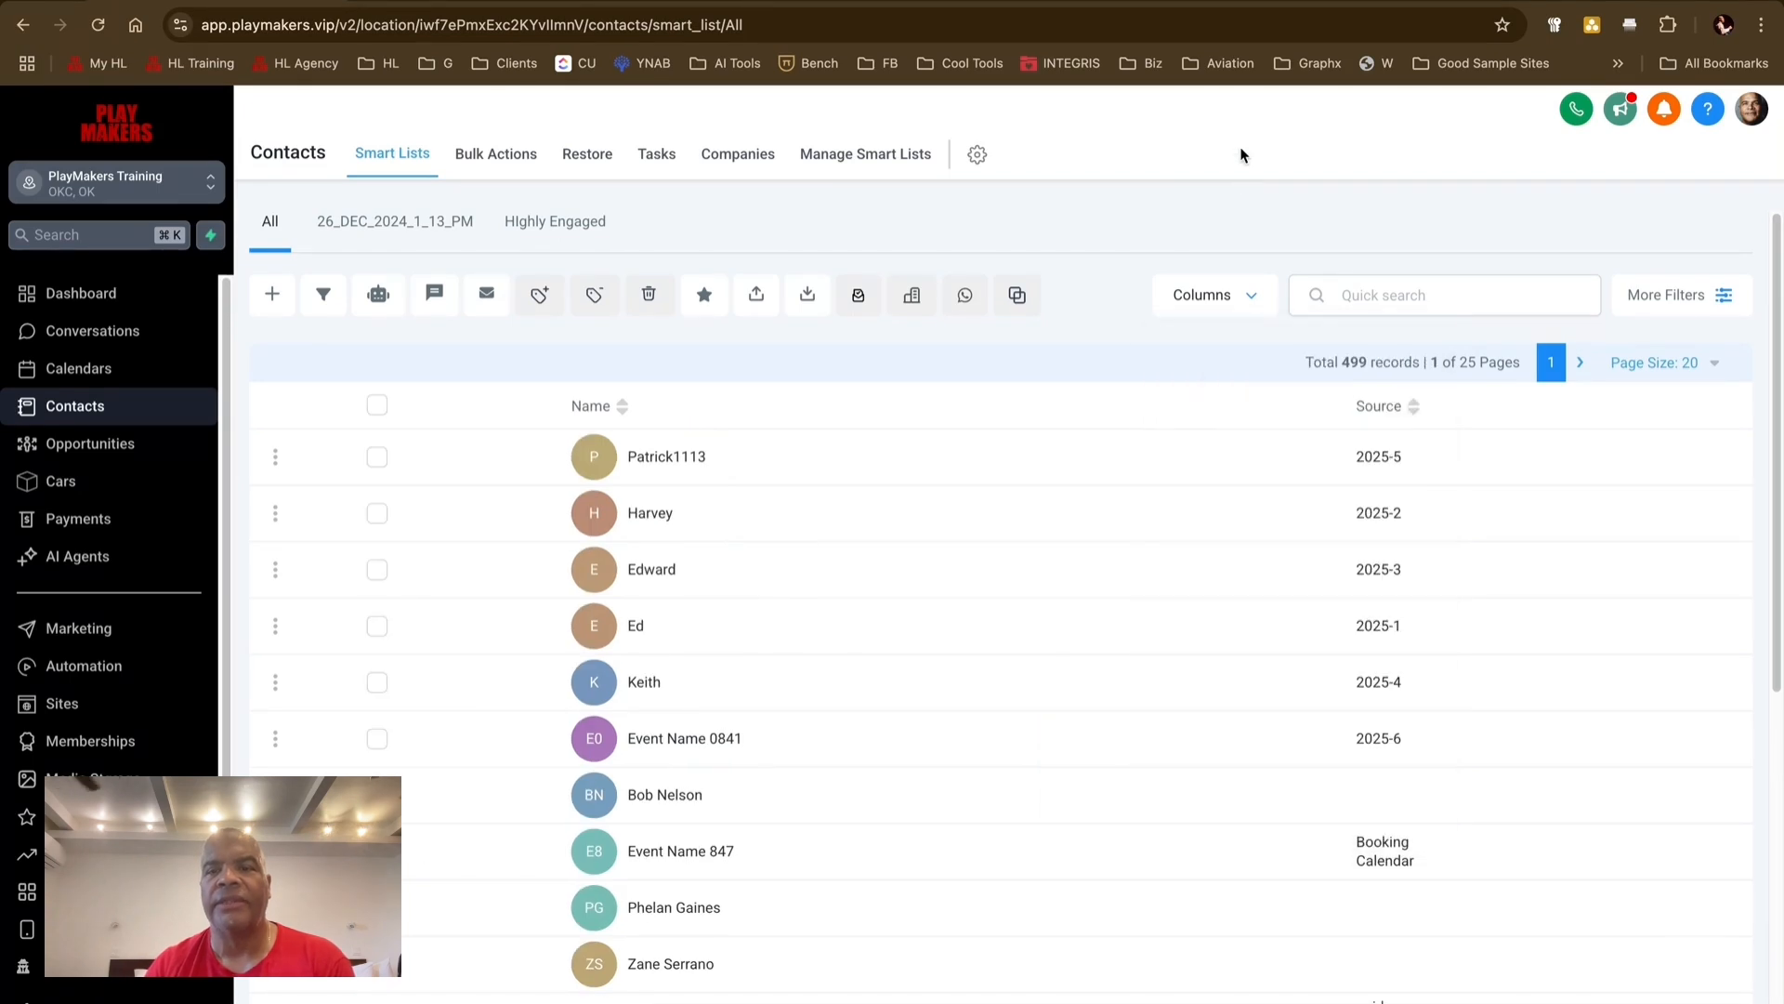